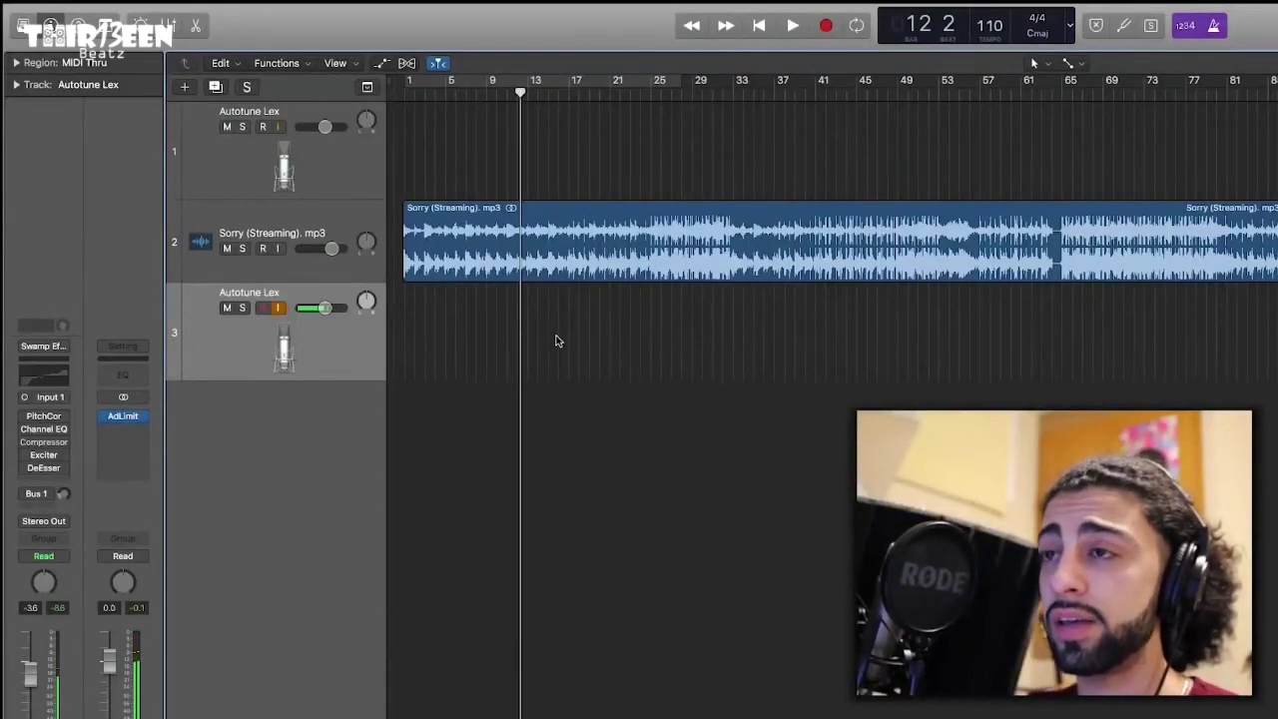
Record a vocal take on track 3, starting at bar 13 and stopping before bar 17.
drag(520, 93, 511, 95)
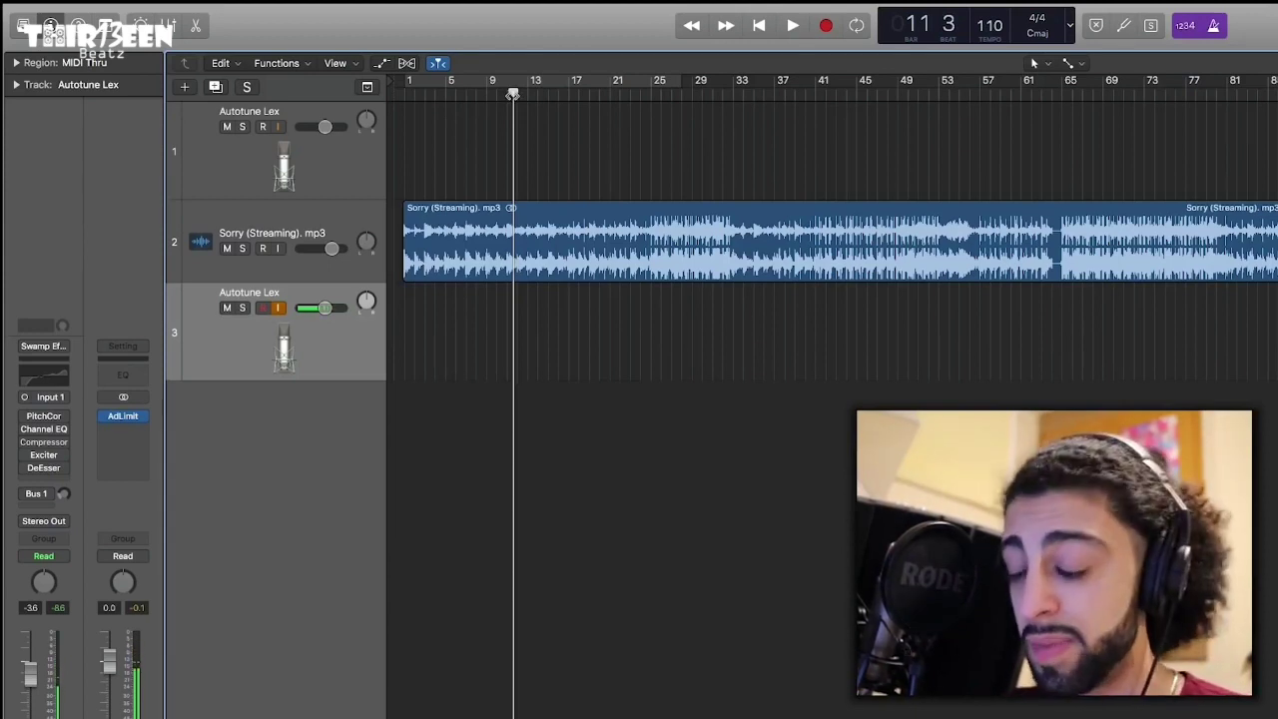
drag(512, 94, 526, 94)
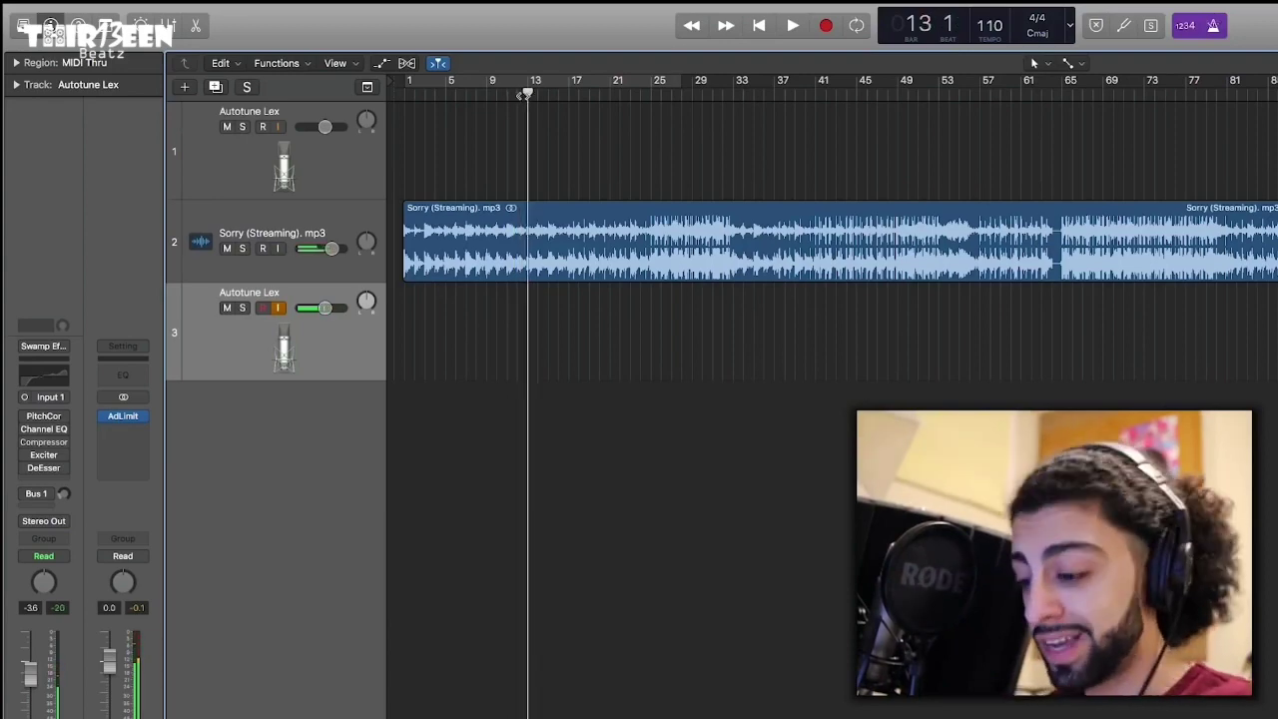
key(r)
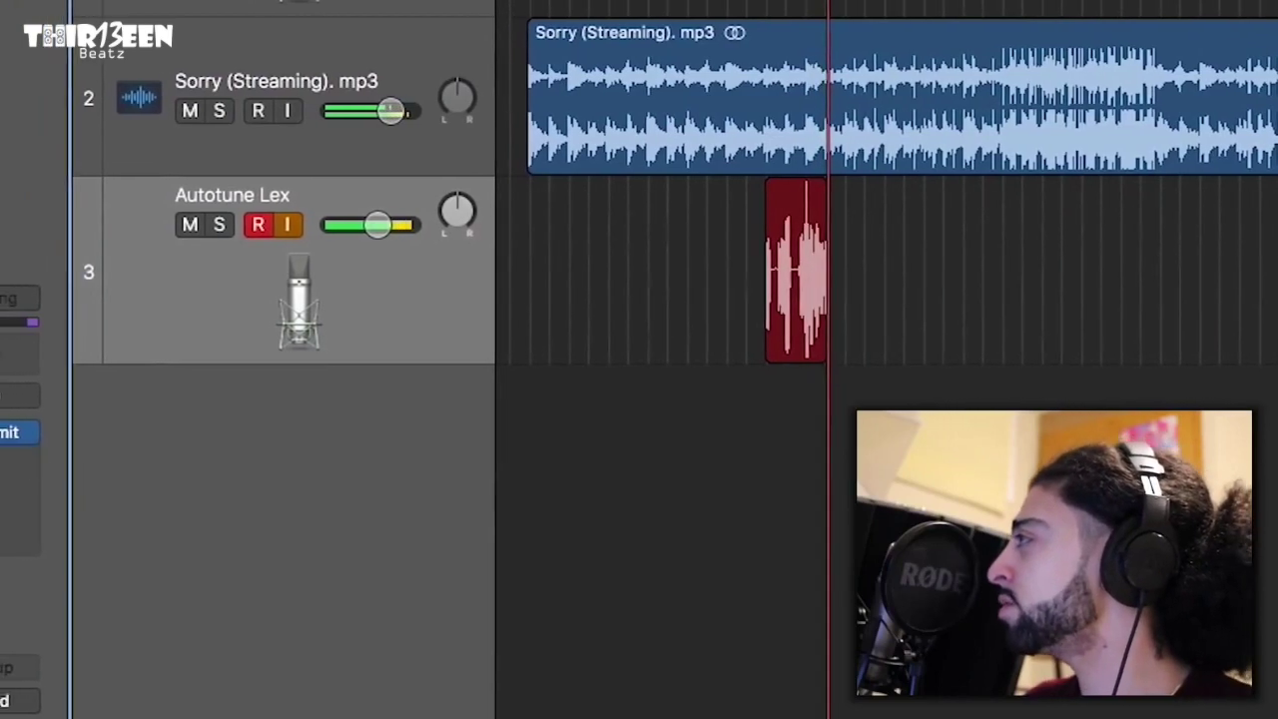
key(space)
key(super+Right)
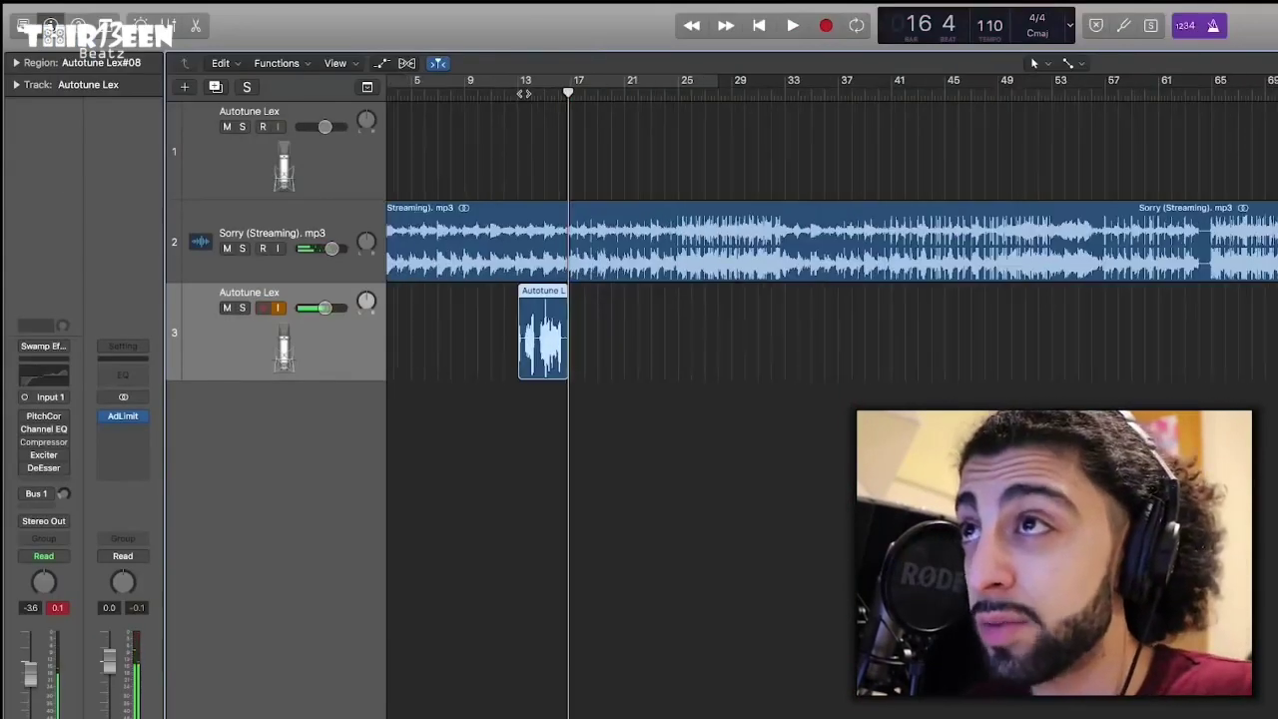
Play back the take on track 3 and extend its start about a quarter bar before bar 13.
click(520, 93)
key(space)
key(super+Right)
key(super+Right)
key(super+Right)
key(super+Right)
drag(504, 363, 489, 362)
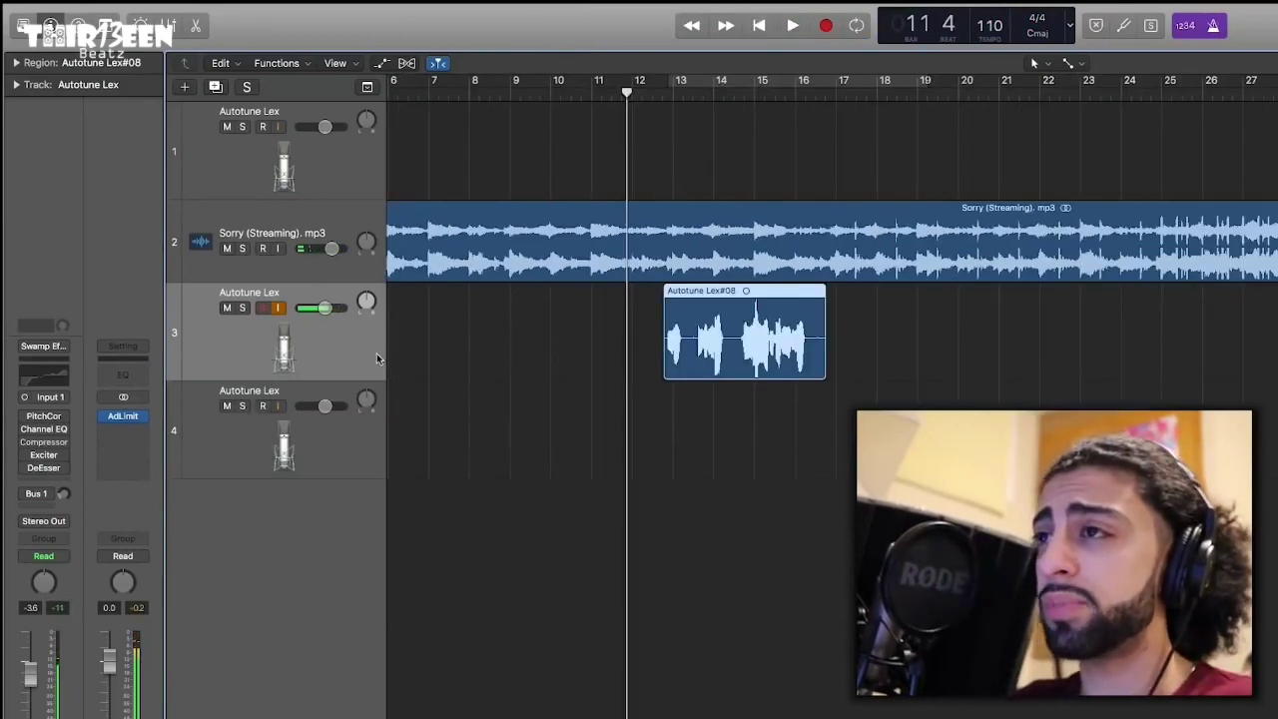
Record a second vocal take on track 4 from bar 13 to bar 17.
click(334, 408)
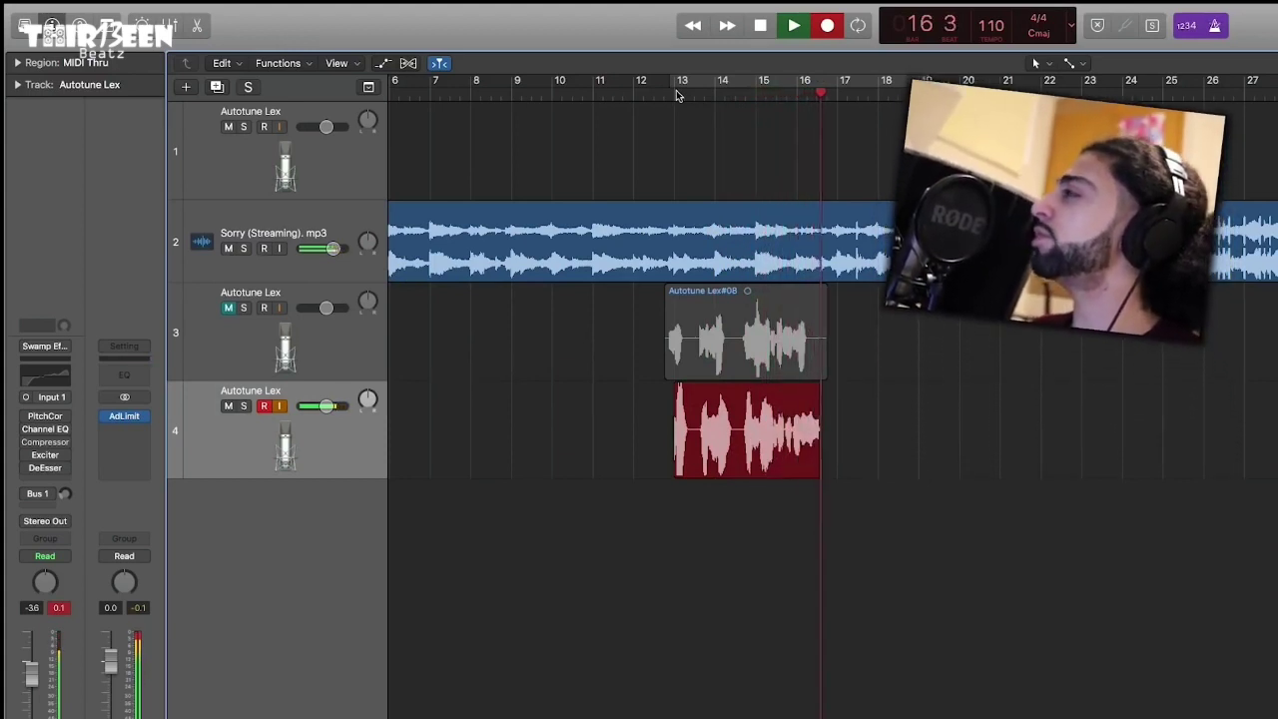
key(space)
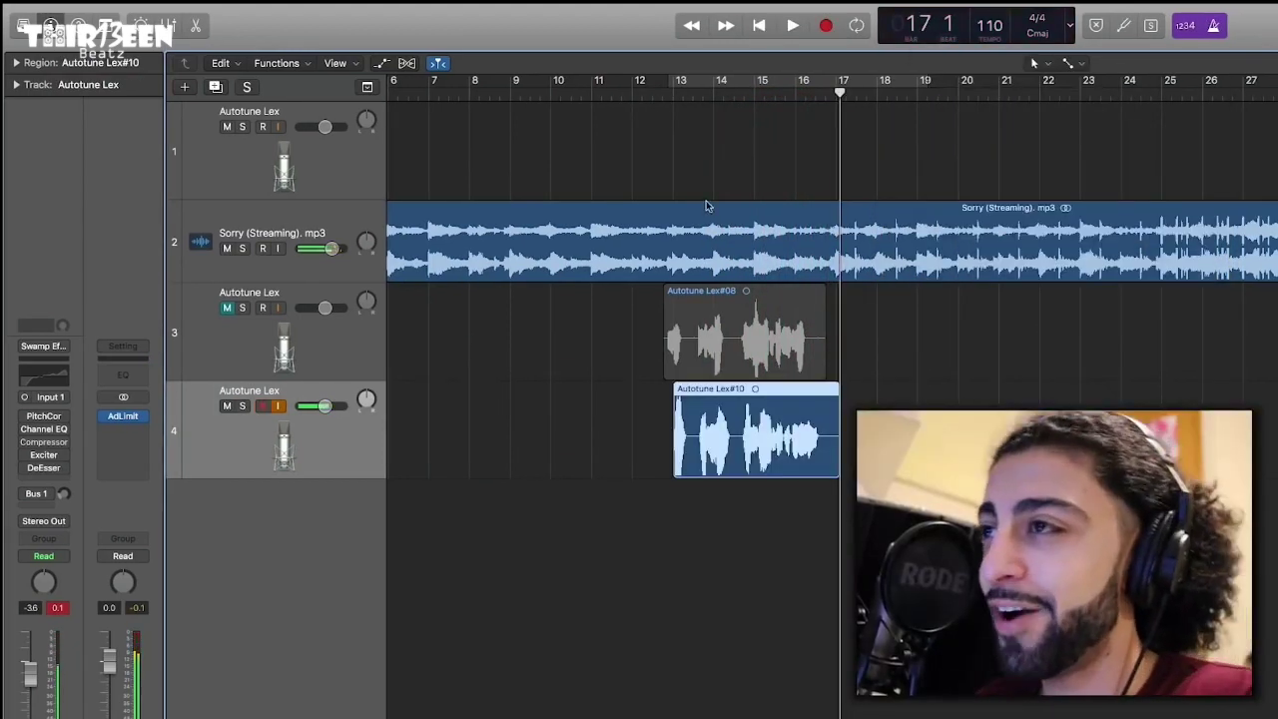
Set a cycle range from bar 13 to bar 21 and solo the take on track 3.
drag(675, 84, 998, 84)
key(super+Right)
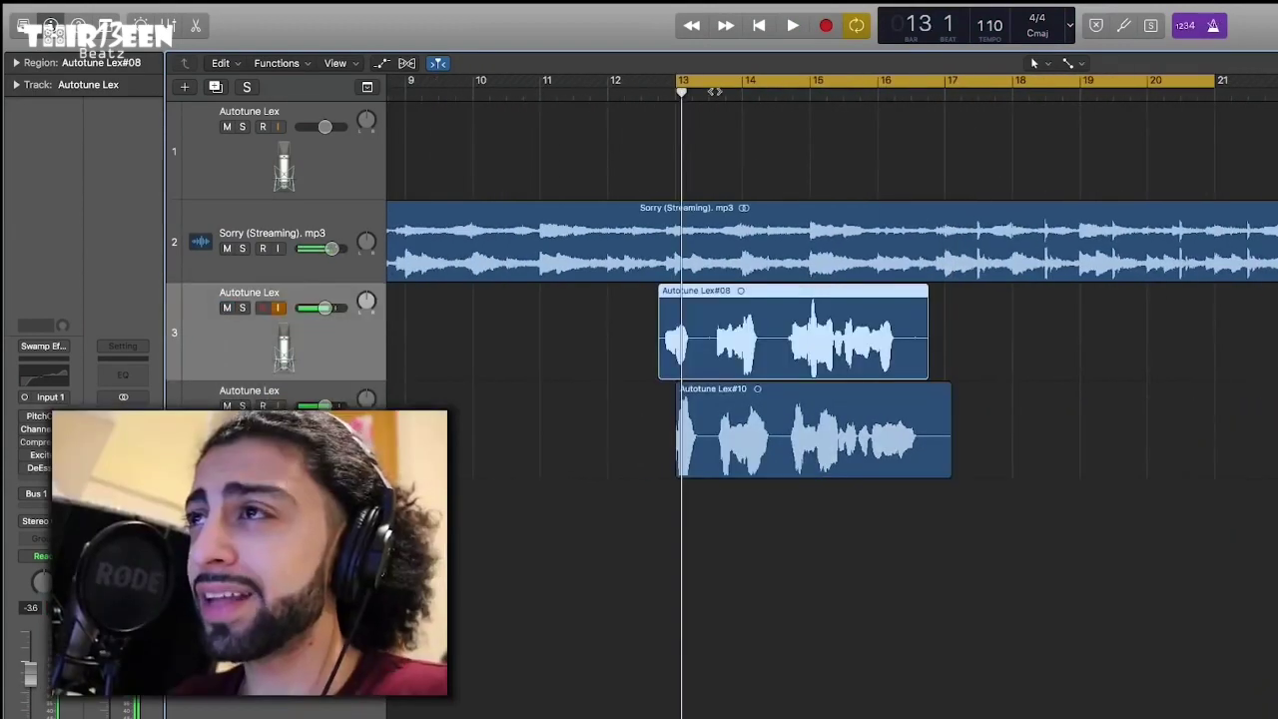
drag(715, 93, 712, 93)
click(570, 391)
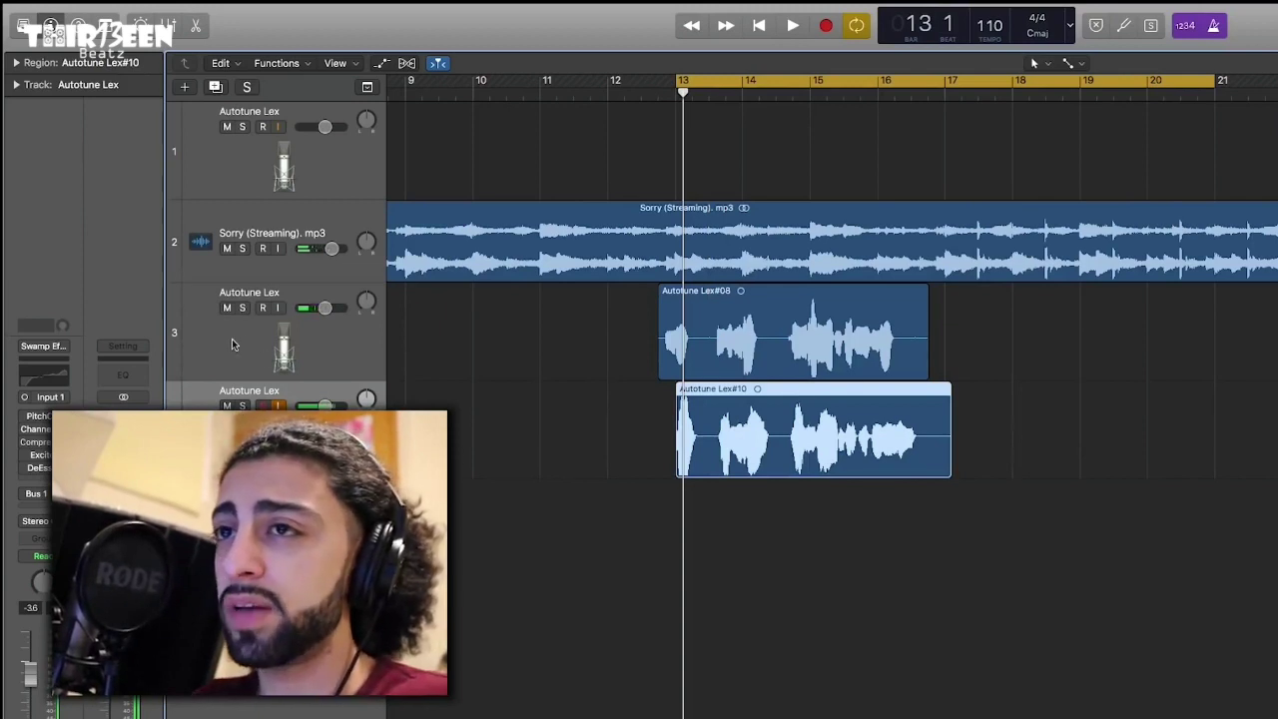
click(232, 344)
key(s)
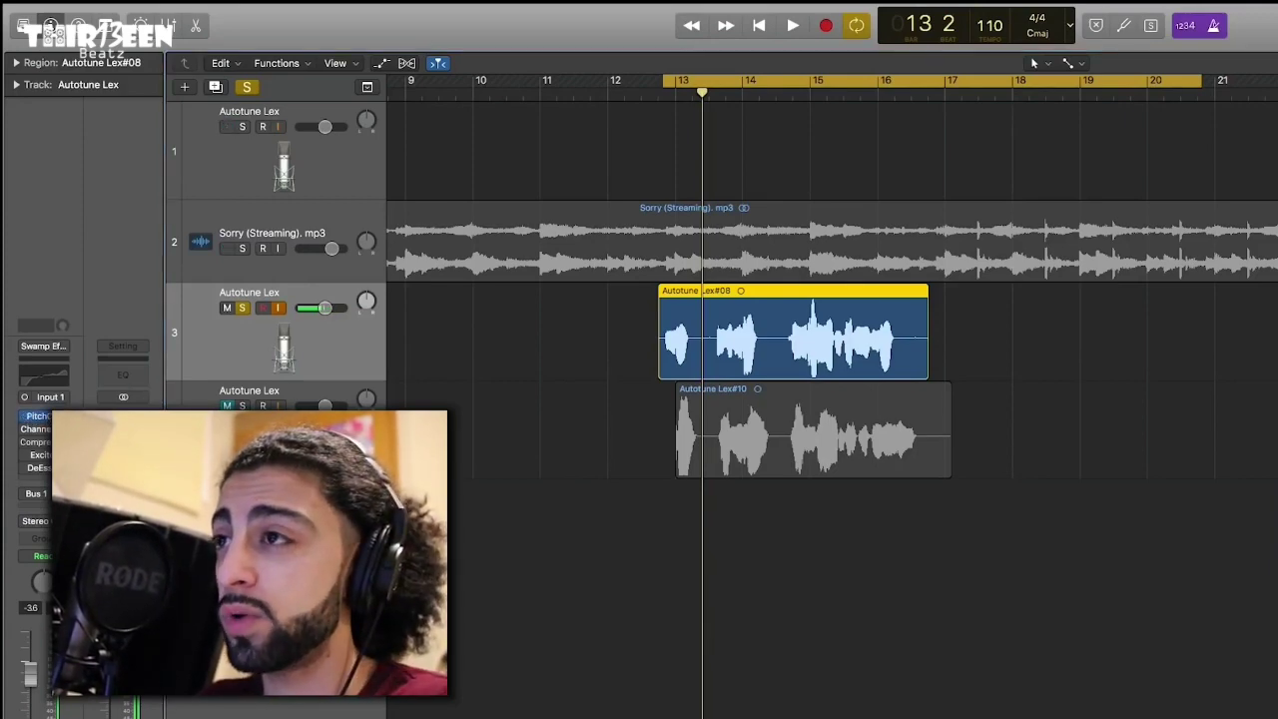
Open track 3's Pitch Correction plug-in, try a Response of 48.7 ms, and return it to the fastest setting.
click(44, 416)
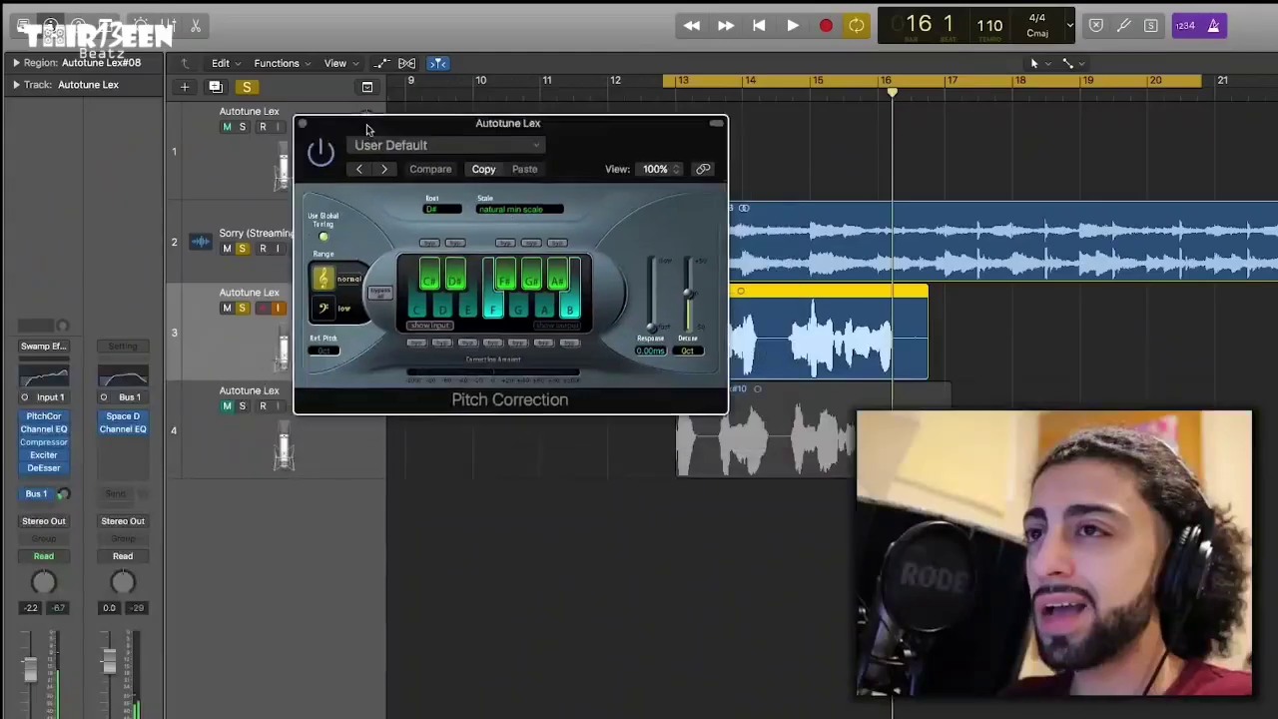
drag(366, 131, 255, 94)
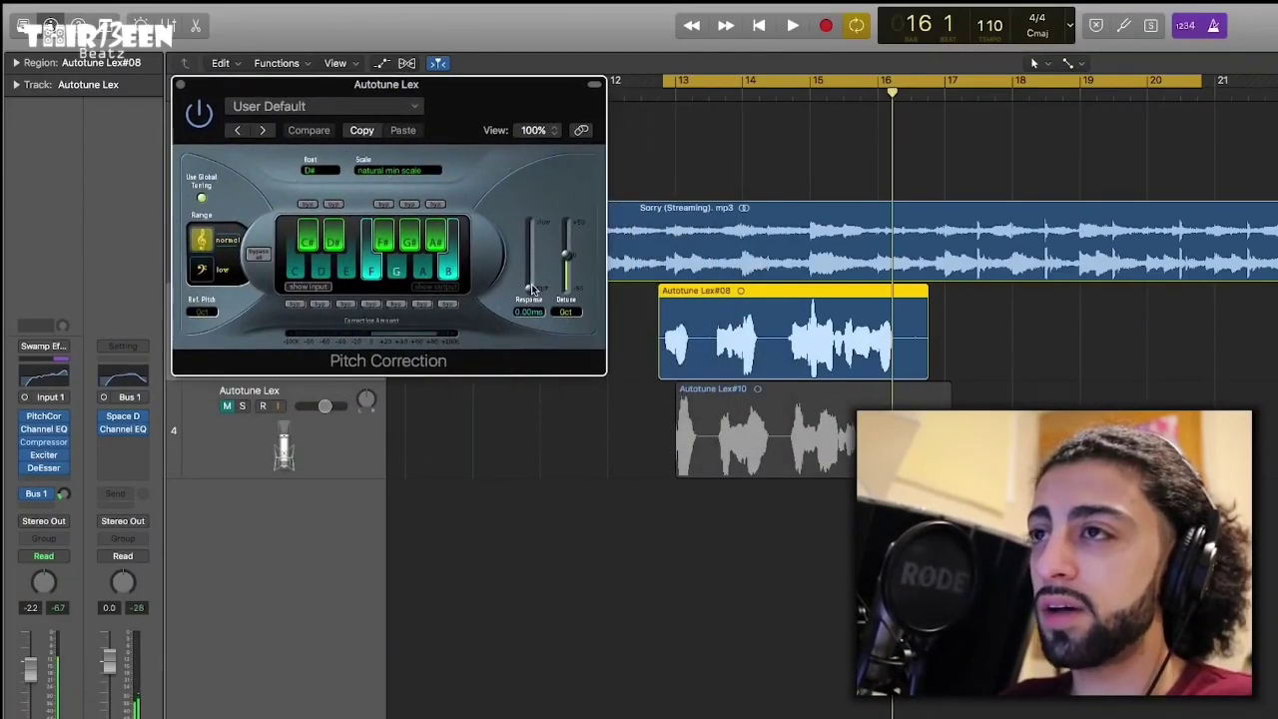
drag(532, 284, 532, 272)
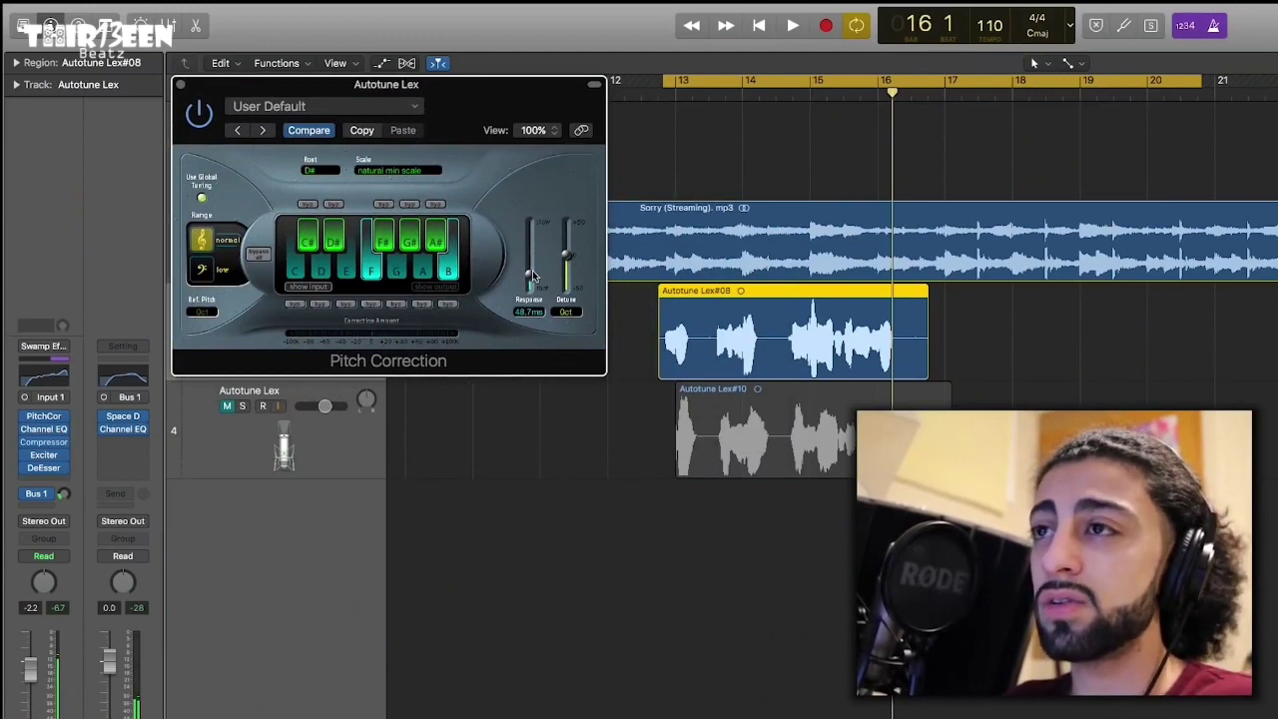
drag(532, 272, 536, 302)
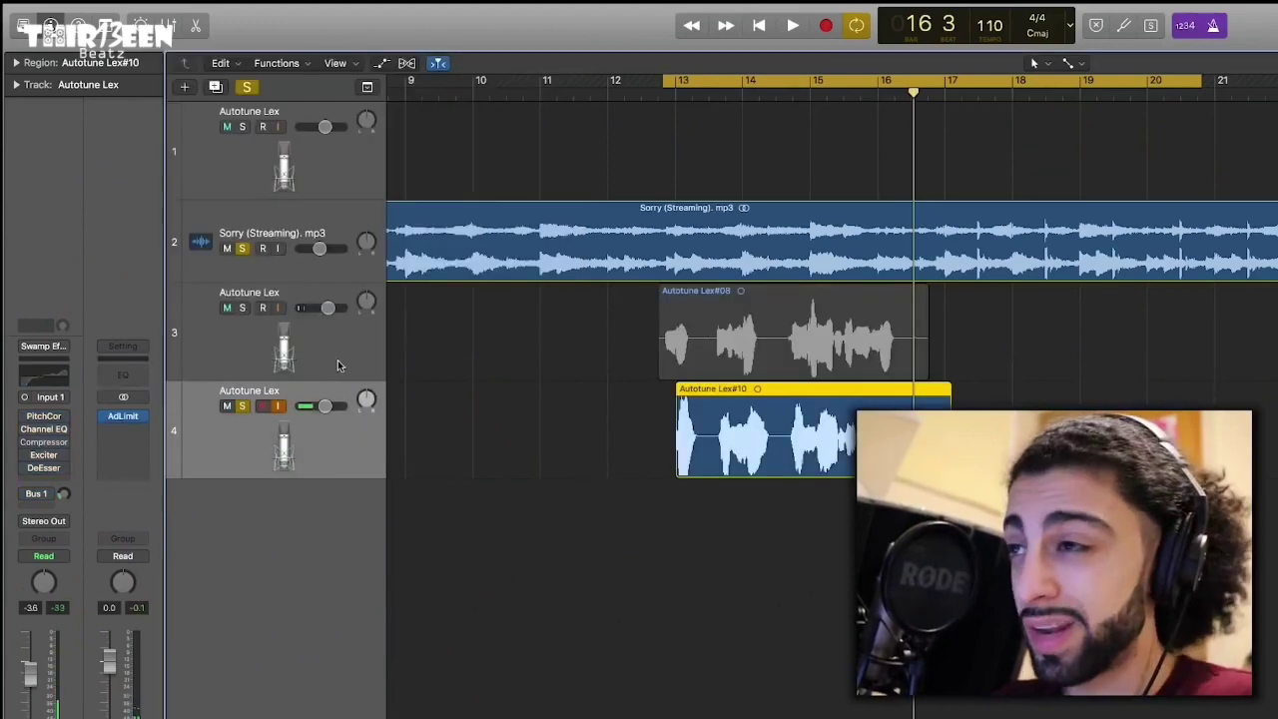
Extend the start of the track 4 take to about bar 12 beat 3 and shift the cycle range to start there.
drag(679, 462, 661, 403)
drag(735, 80, 719, 80)
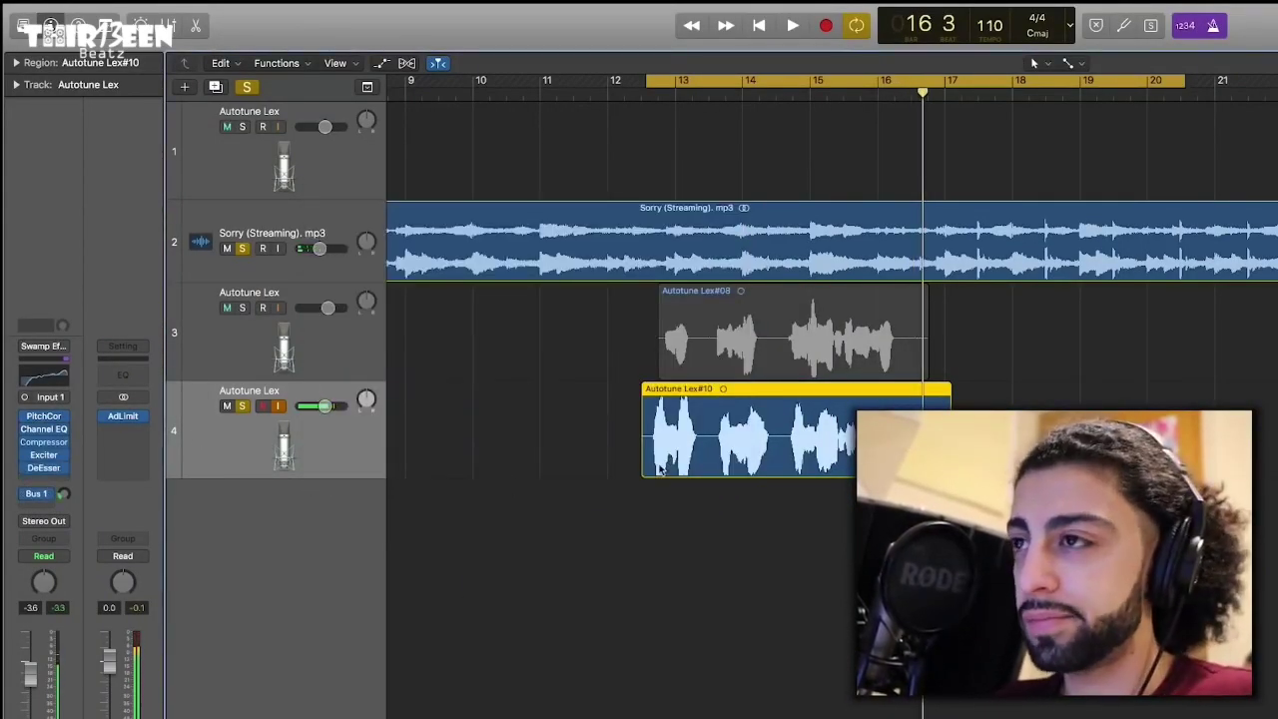
Open the track 4 take in the Flex Pitch editor, raise the note at bar 13 to F2, and play it back.
double_click(749, 458)
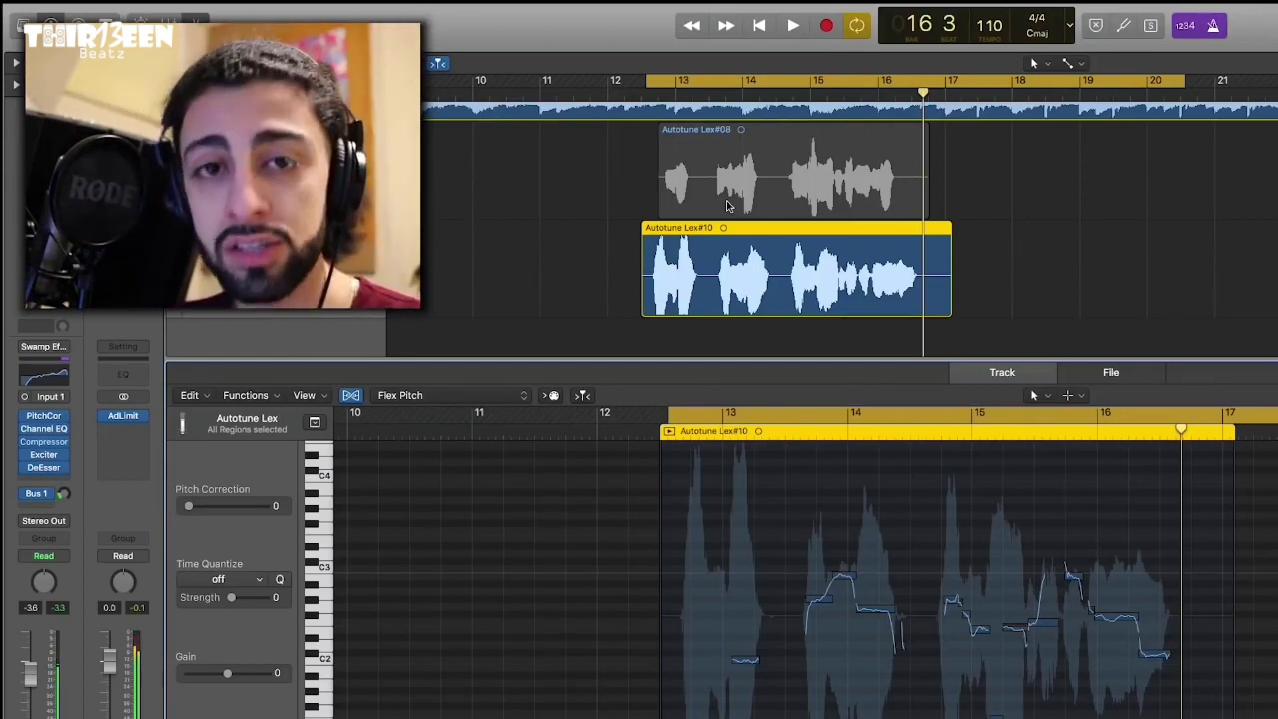
drag(528, 608, 529, 572)
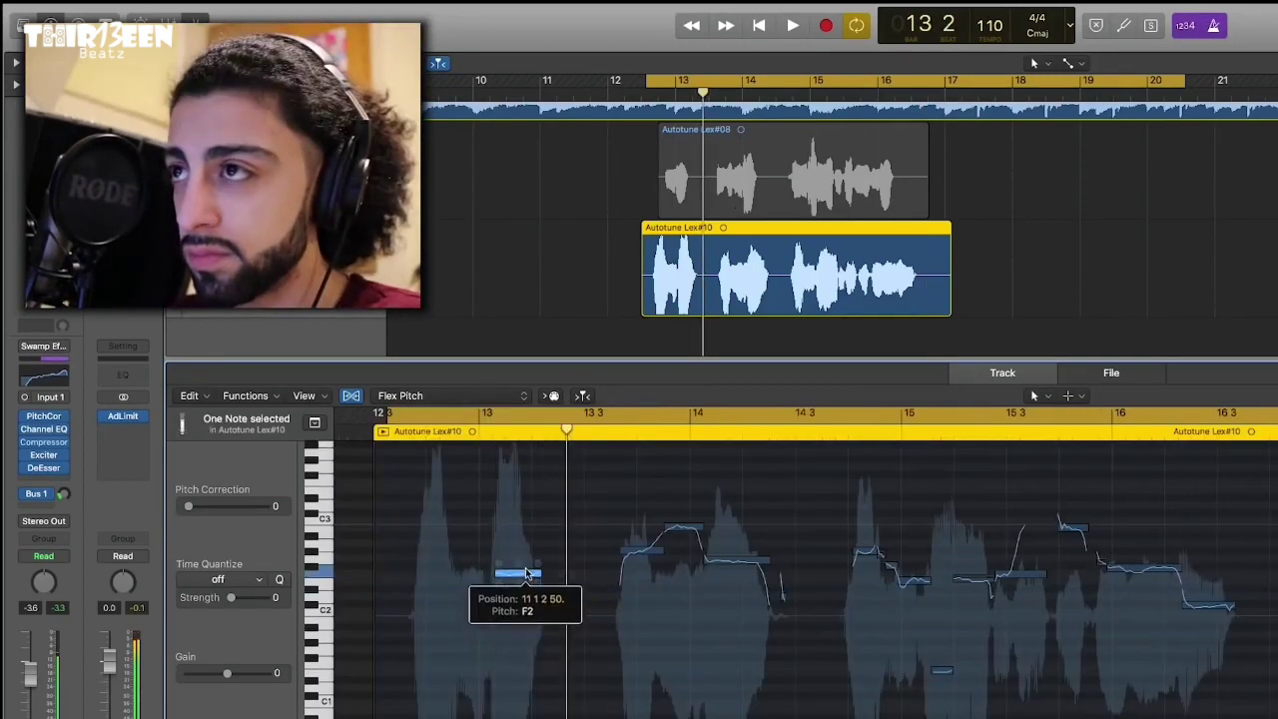
key(Return)
key(space)
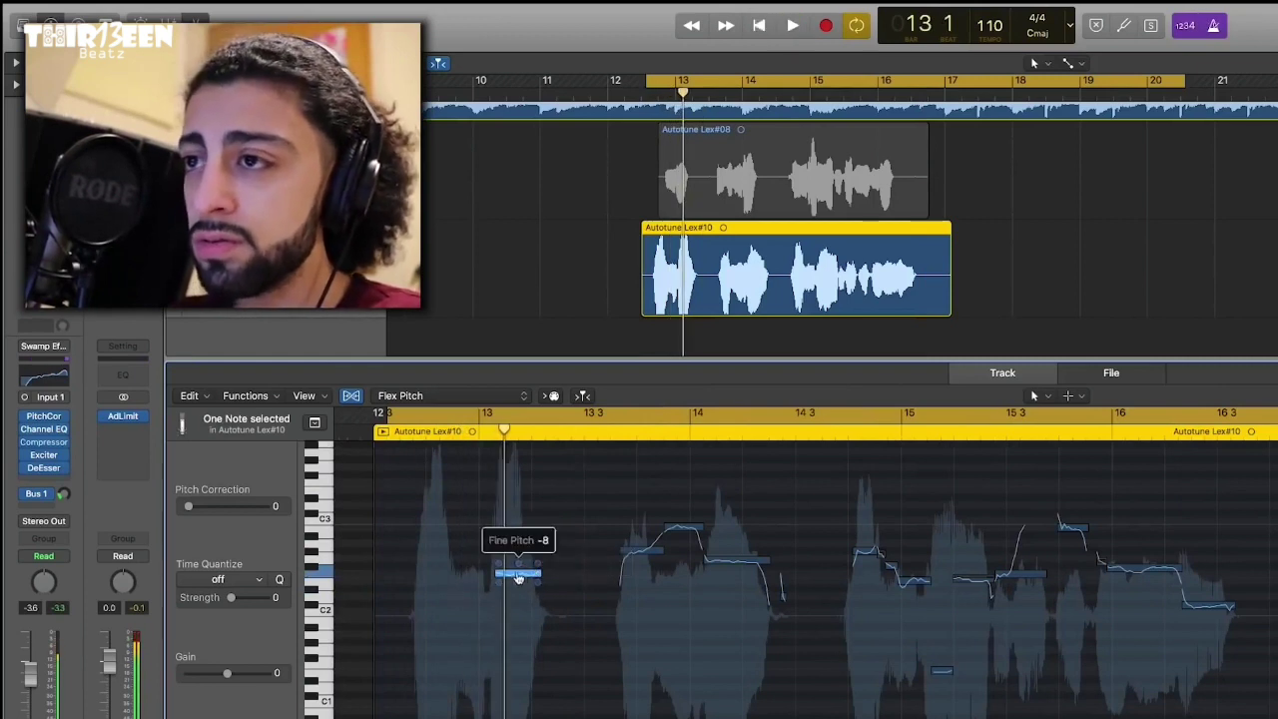
Raise the note at bar 13 to A2 and play back the phrase.
drag(522, 571, 518, 542)
key(space)
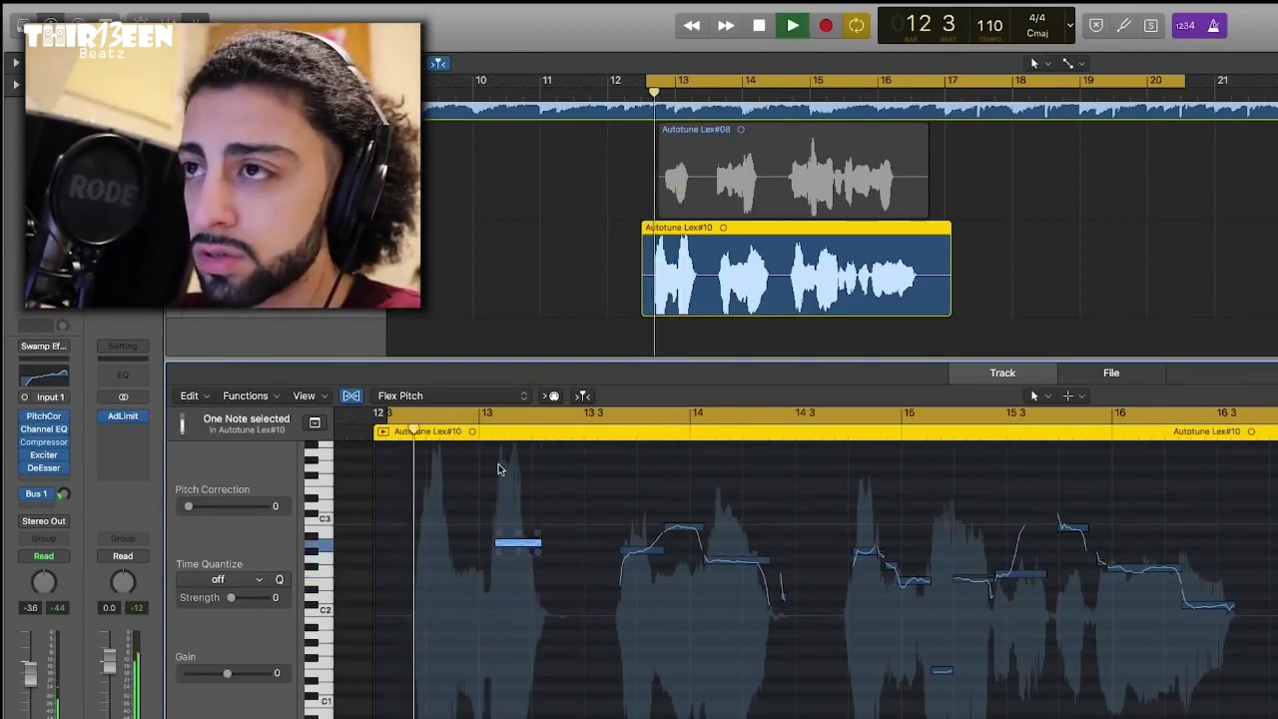
scroll(486, 474, up, 3)
key(space)
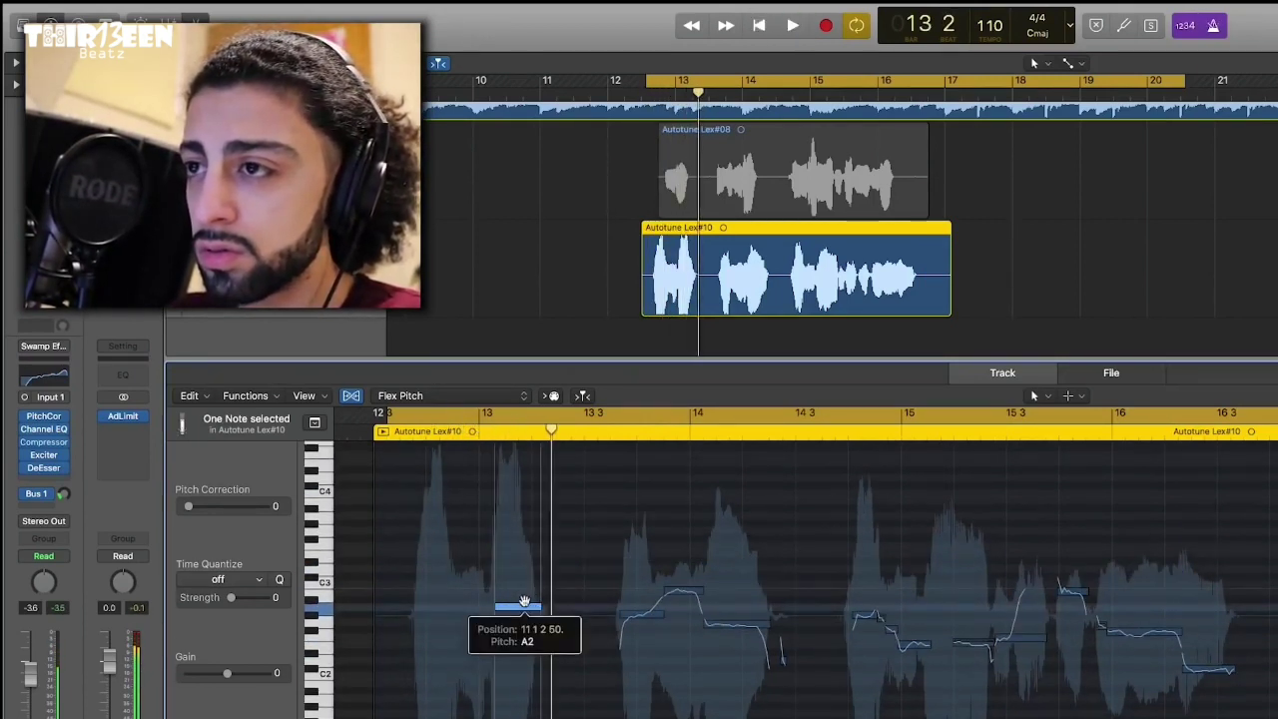
Nudge the note at bar 13 slightly lower in pitch and play the phrase again.
drag(521, 620, 522, 623)
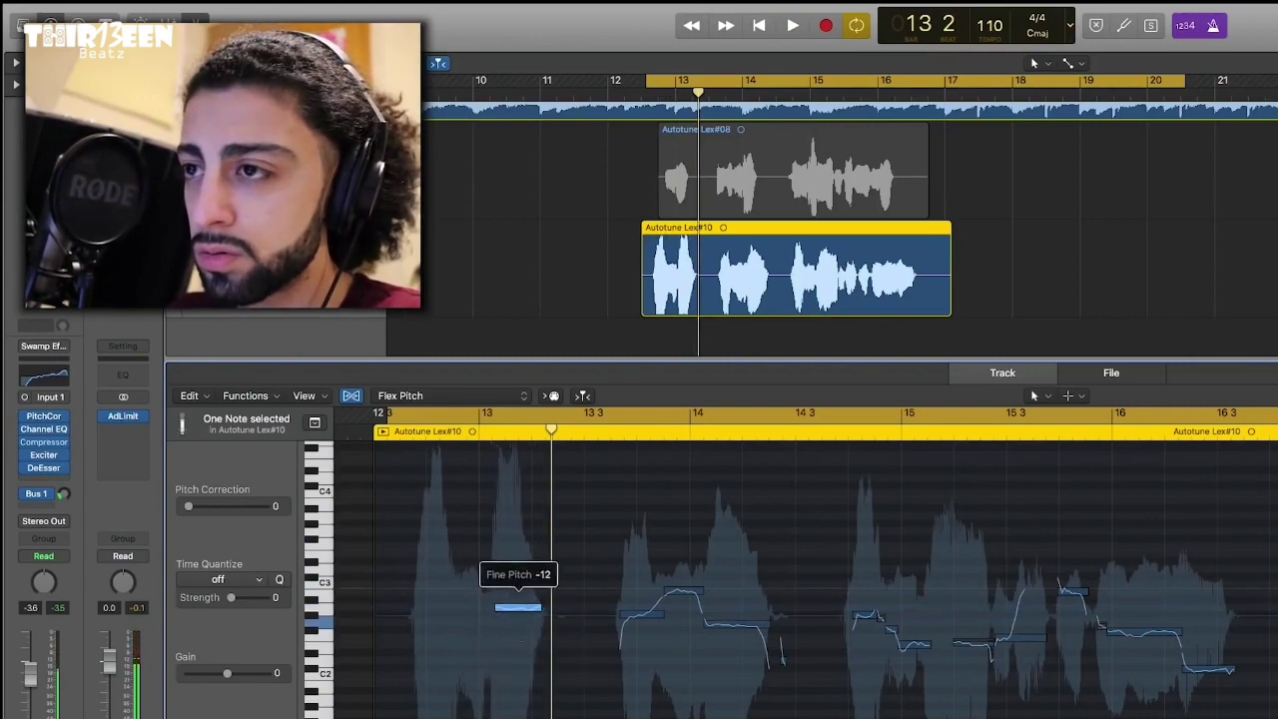
scroll(519, 632, left, 3)
scroll(518, 632, up, 3)
key(space)
scroll(527, 610, down, 3)
scroll(536, 592, up, 8)
scroll(535, 595, down, 8)
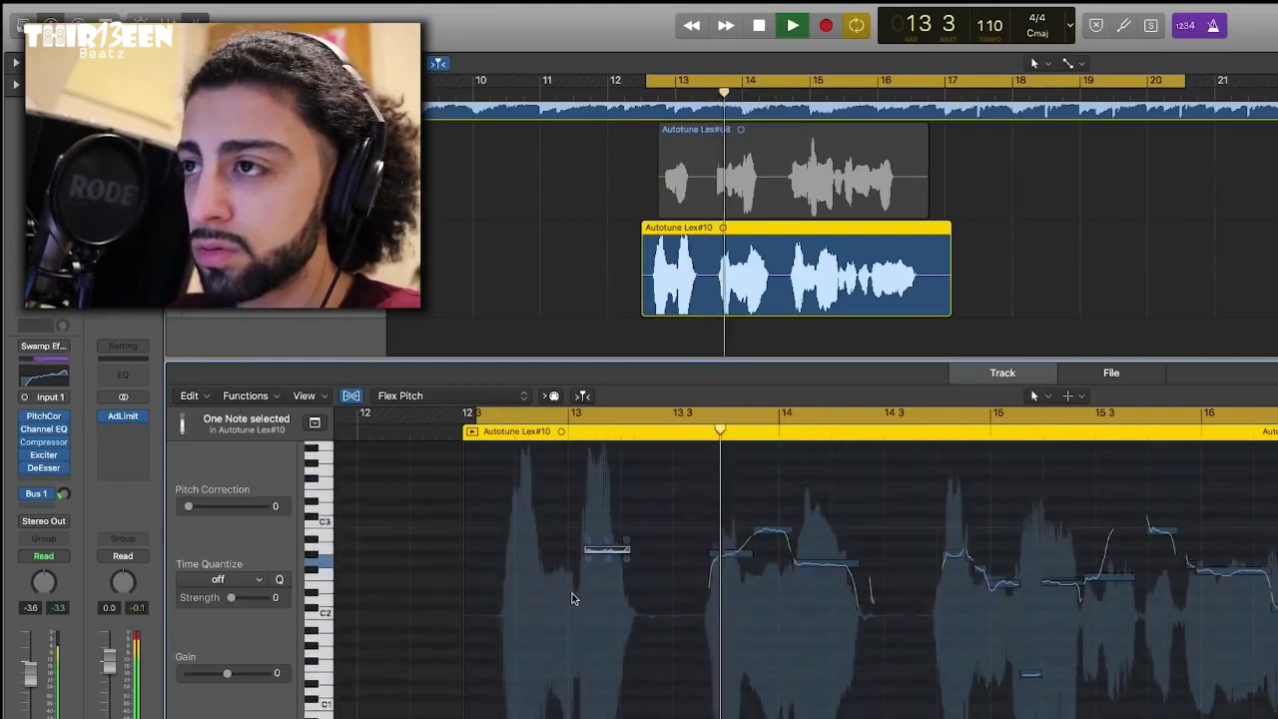
key(space)
Trim the start of the track 4 take to bar 13 beat 3 and shift the cycle range to start there.
drag(645, 282, 676, 286)
key(space)
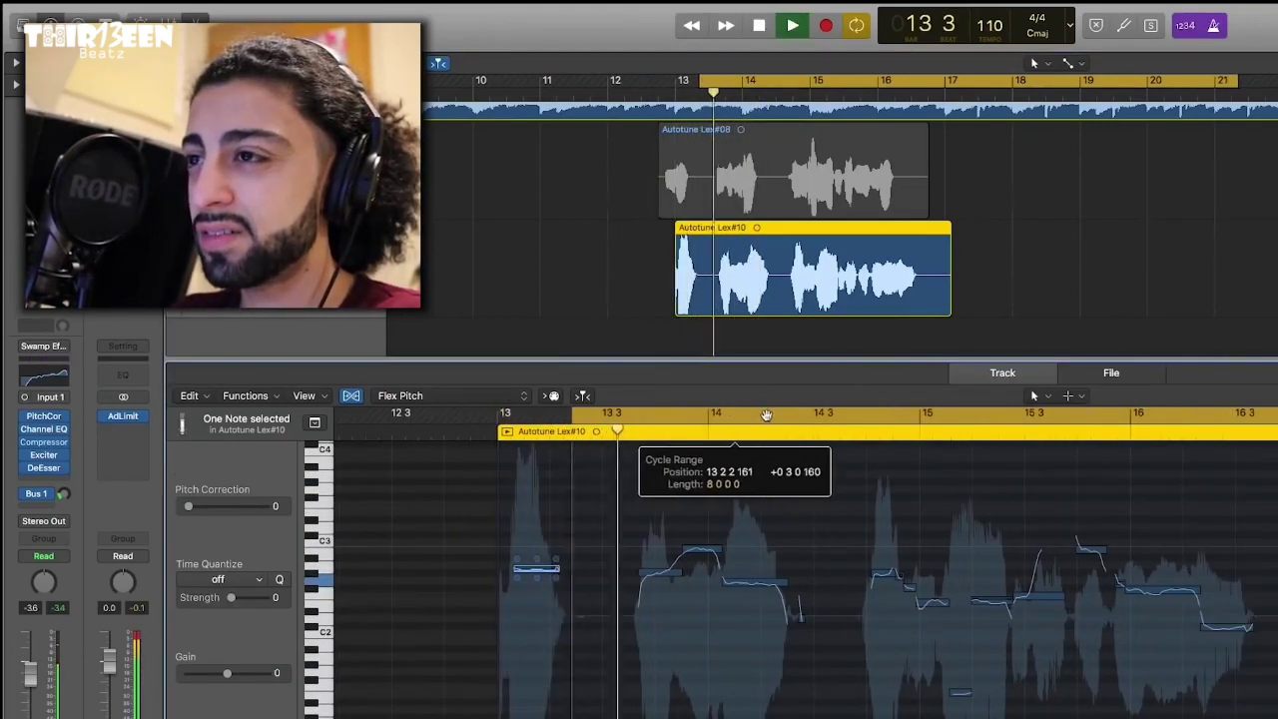
key(space)
drag(676, 308, 710, 307)
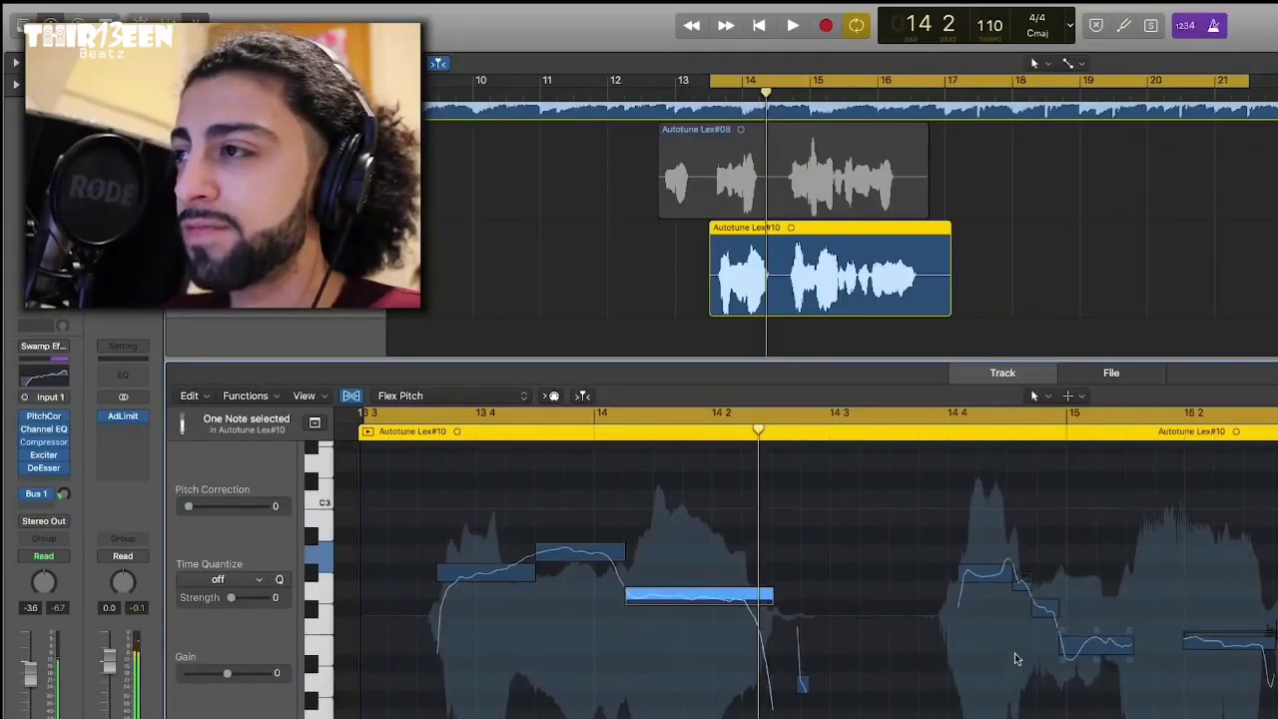
Shorten the long note starting at bar 14 so it ends just past beat 2.
scroll(865, 594, down, 4)
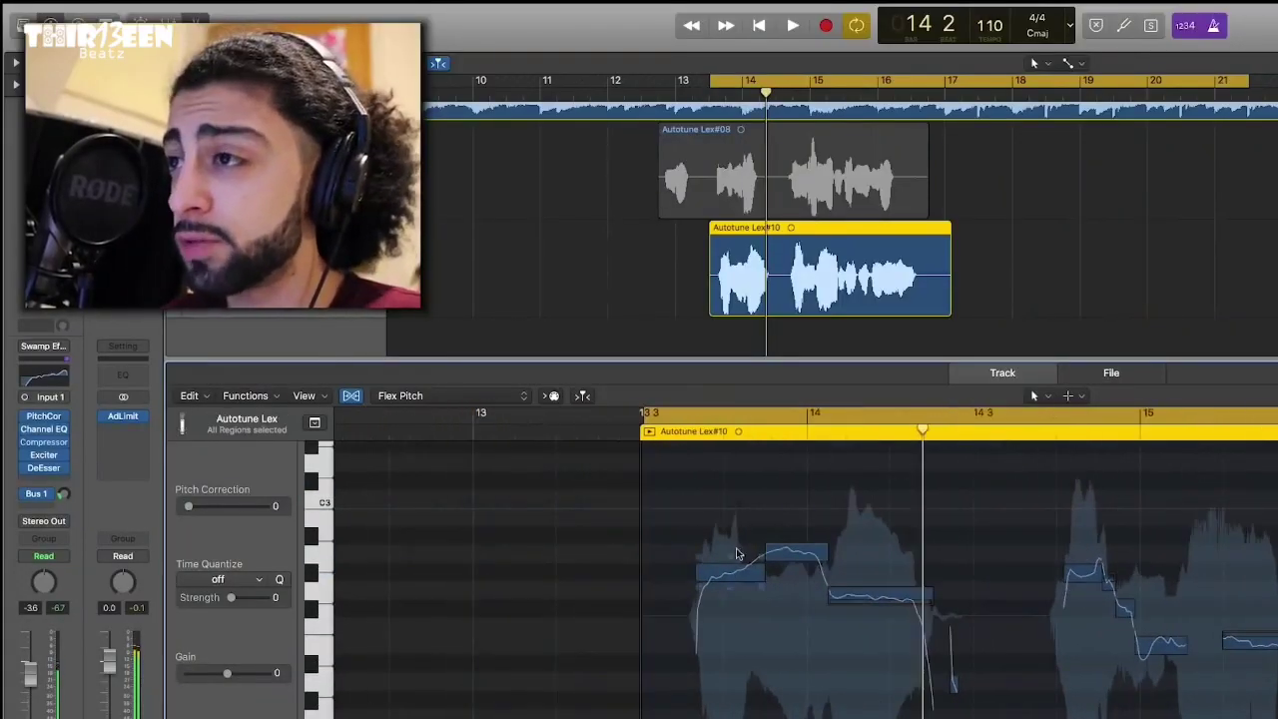
scroll(914, 600, right, 5)
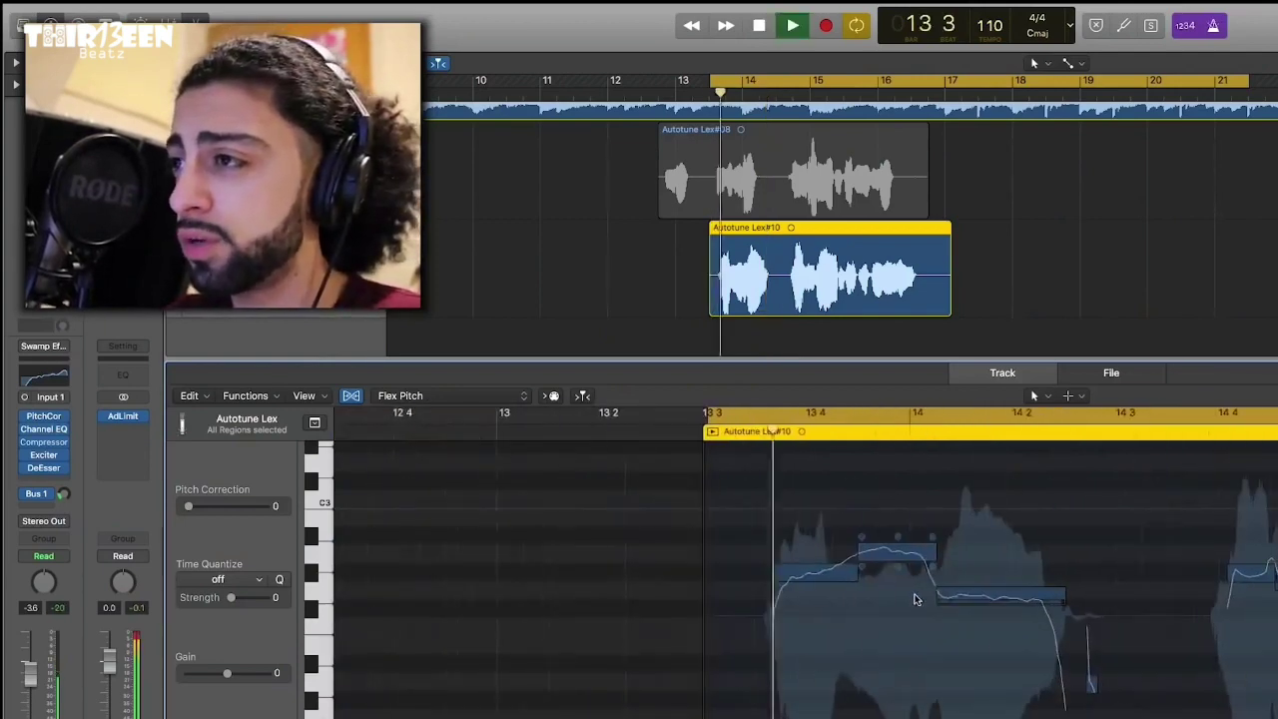
click(789, 555)
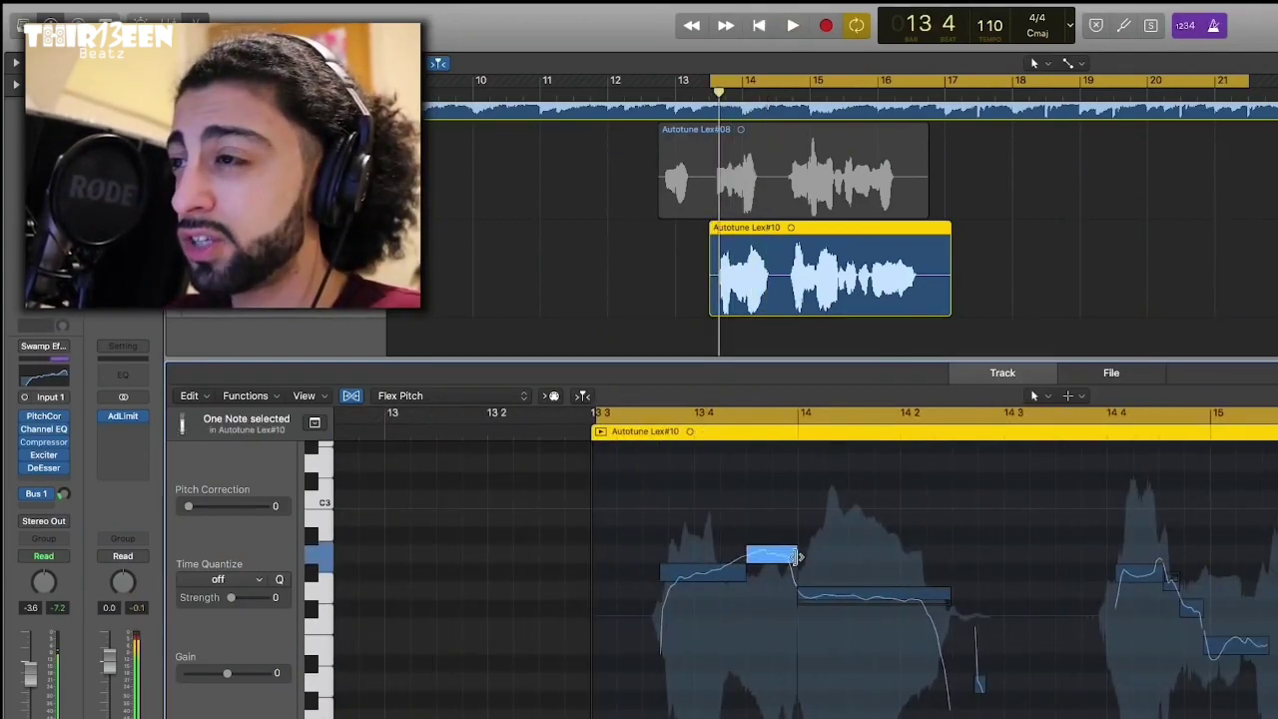
drag(949, 595, 929, 595)
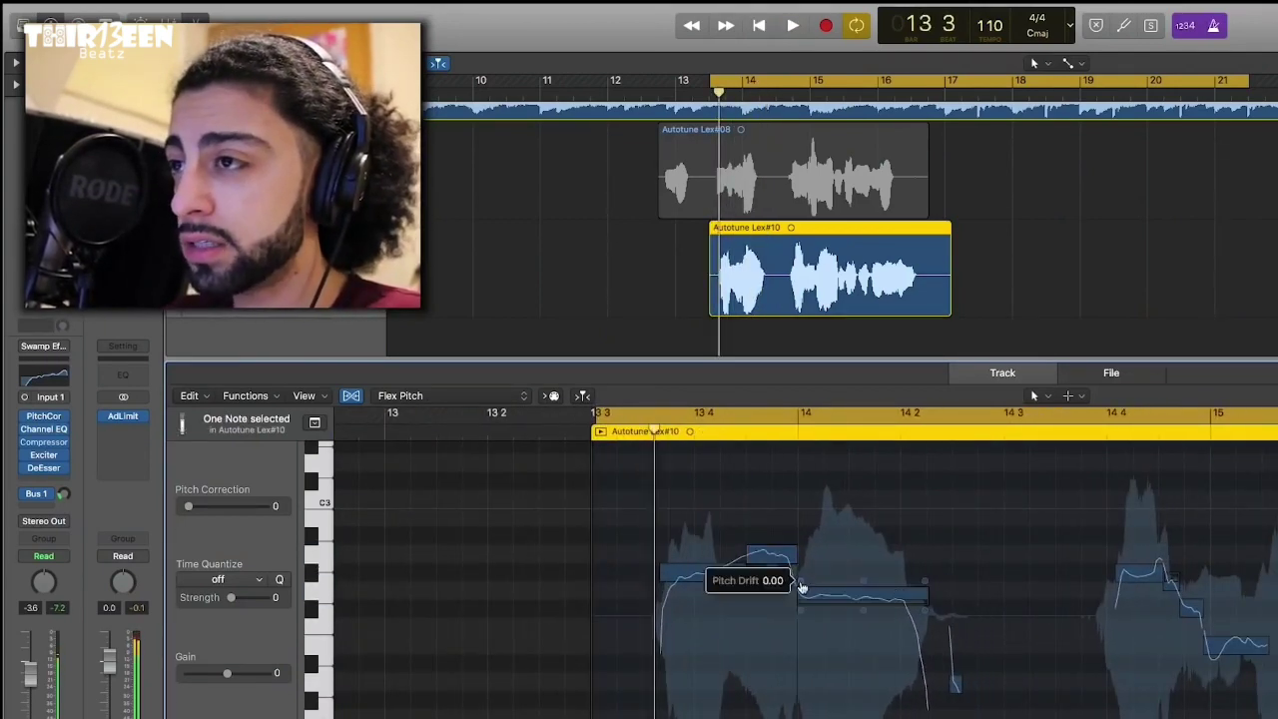
Shorten the take's first note, G#2, to start just before bar 13 beat 4 and play it back.
key(space)
drag(662, 575, 689, 573)
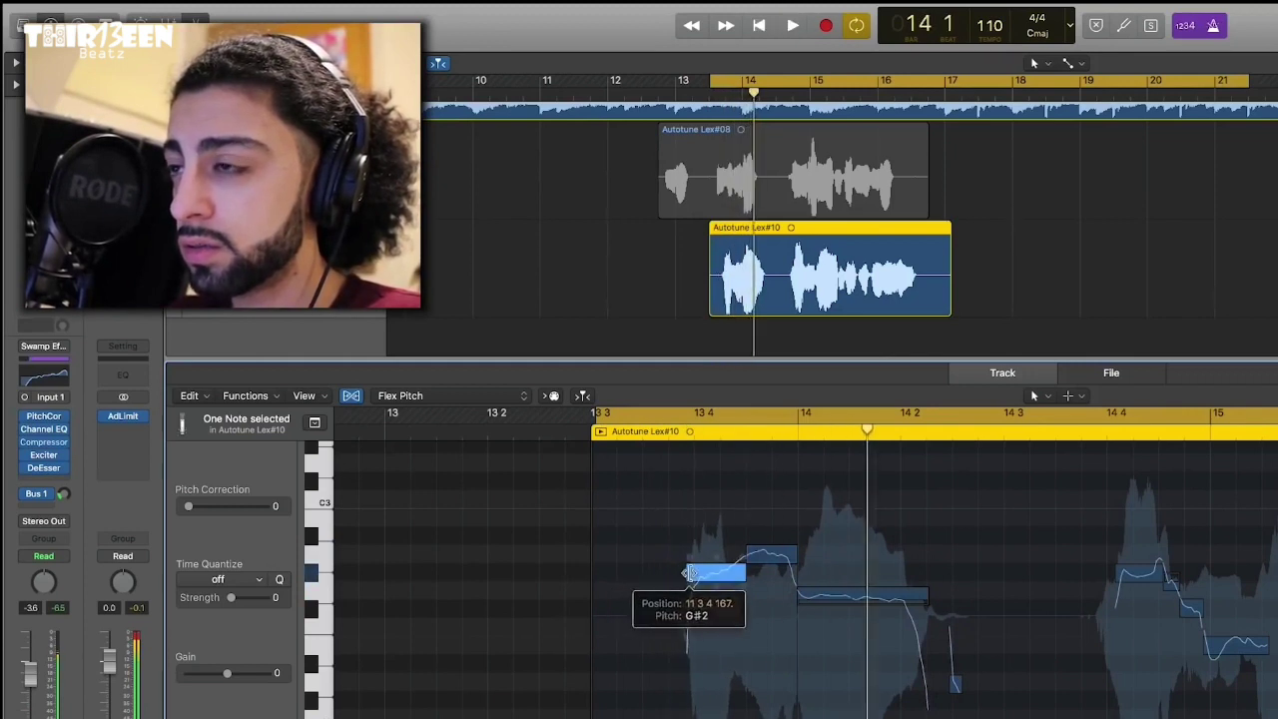
key(space)
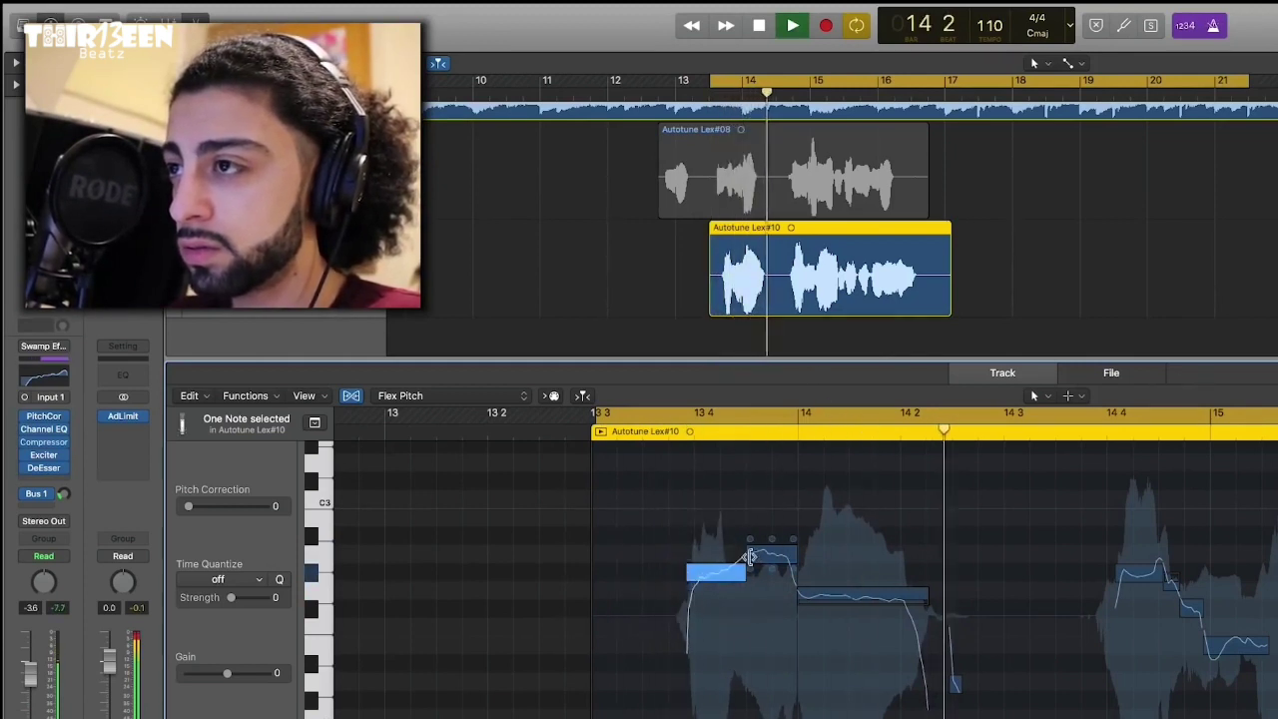
click(750, 556)
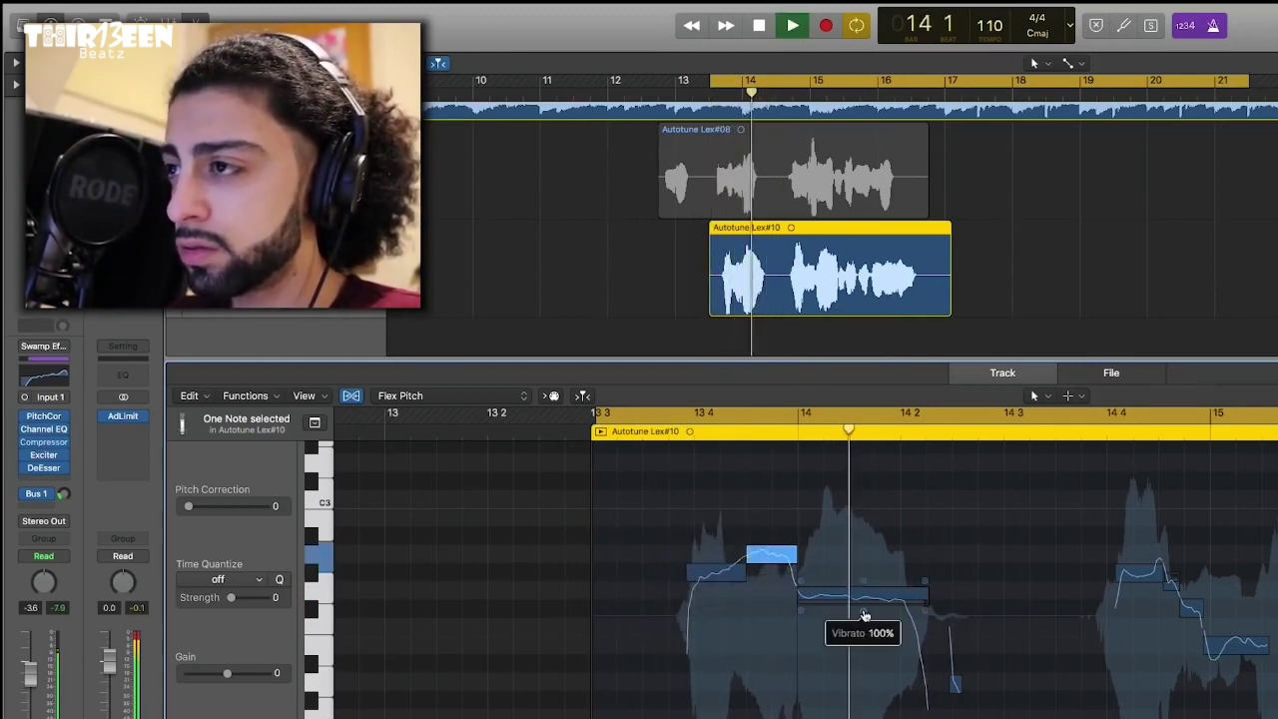
Shift the eight-bar cycle range to start at bar 14 beat 3 and raise the note at bar 15 about three semitones.
scroll(862, 603, right, 3)
drag(762, 420, 1186, 424)
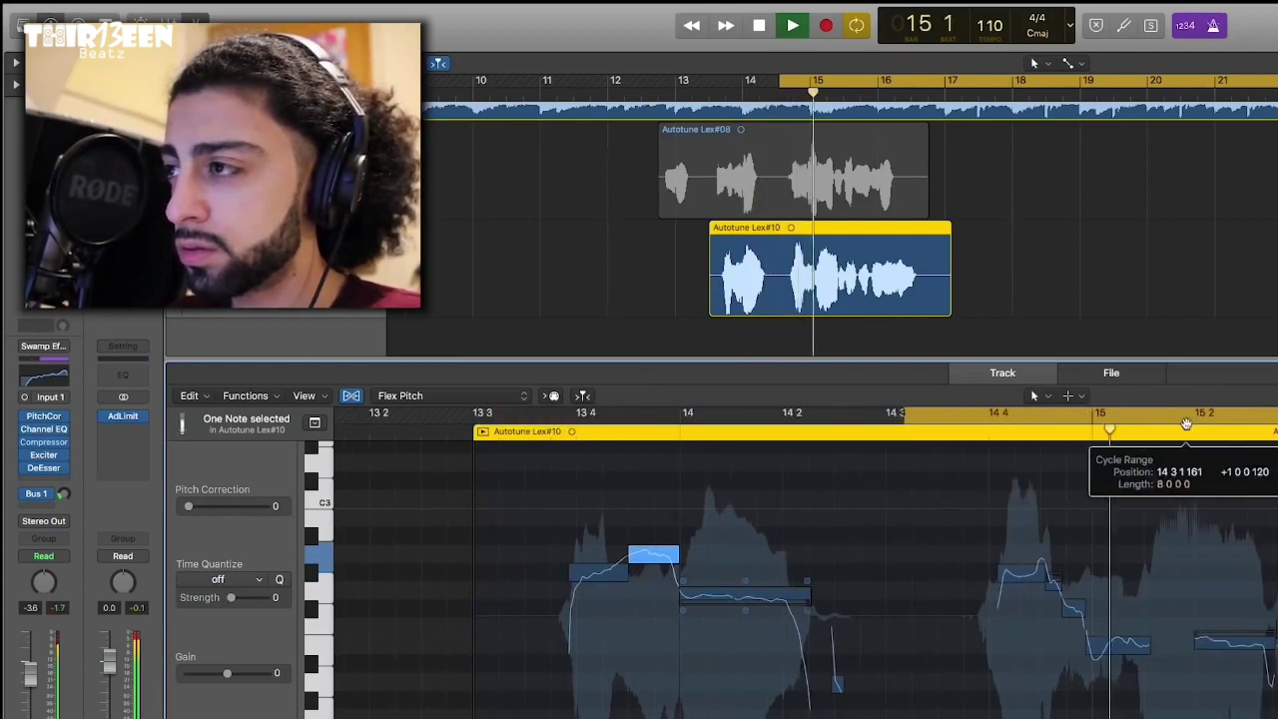
key(space)
drag(796, 647, 796, 590)
key(space)
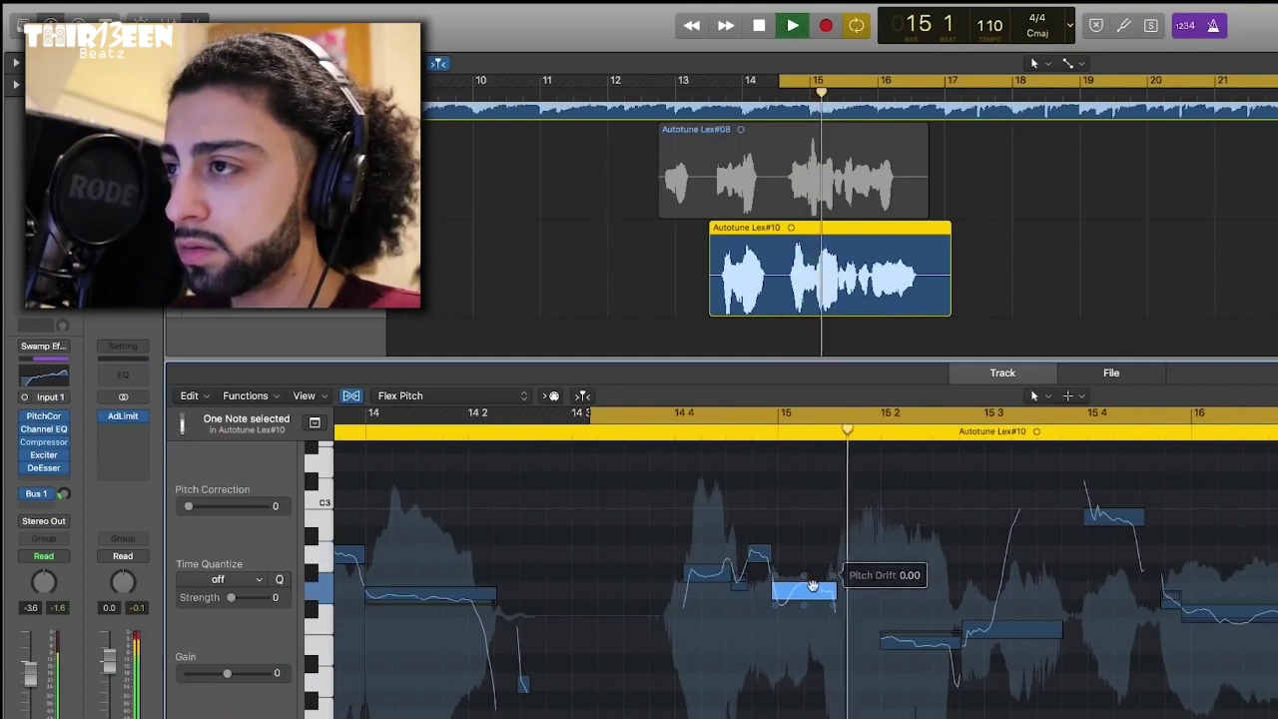
Raise the note at bar 15 beat 2 to the preceding note's pitch and select it with the four notes before it.
drag(914, 640, 913, 595)
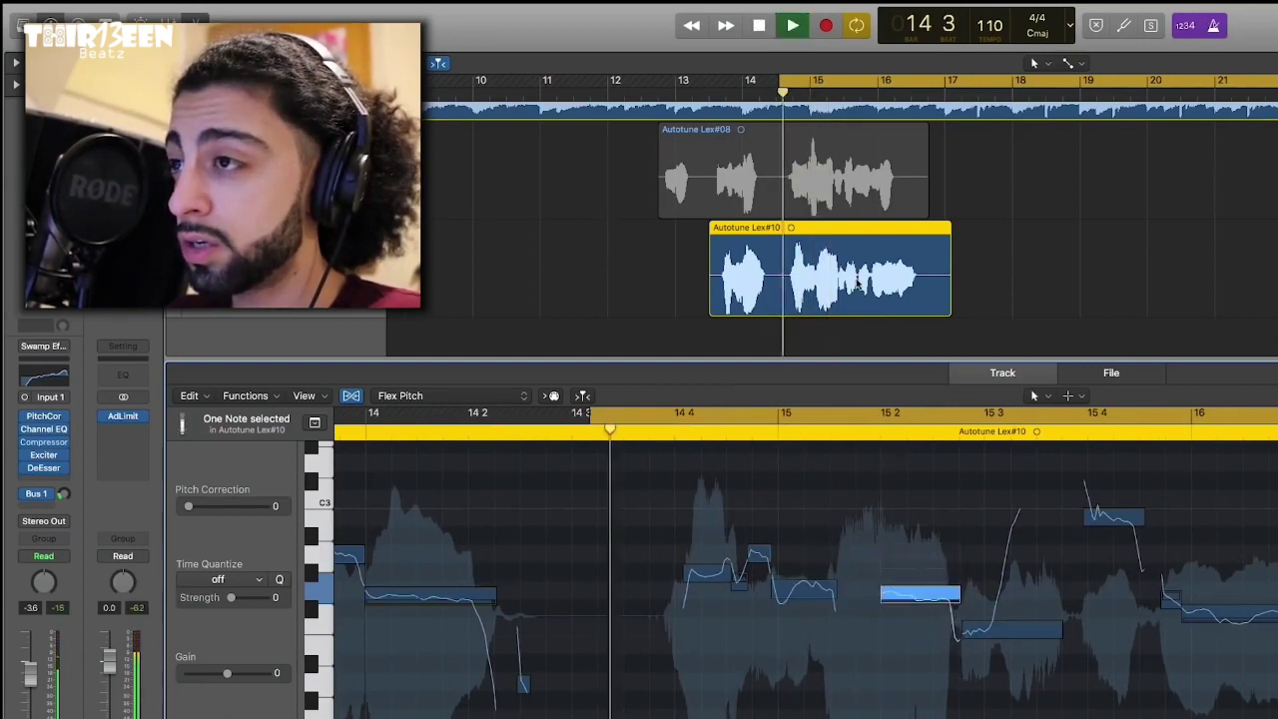
key(space)
click(909, 591)
key(space)
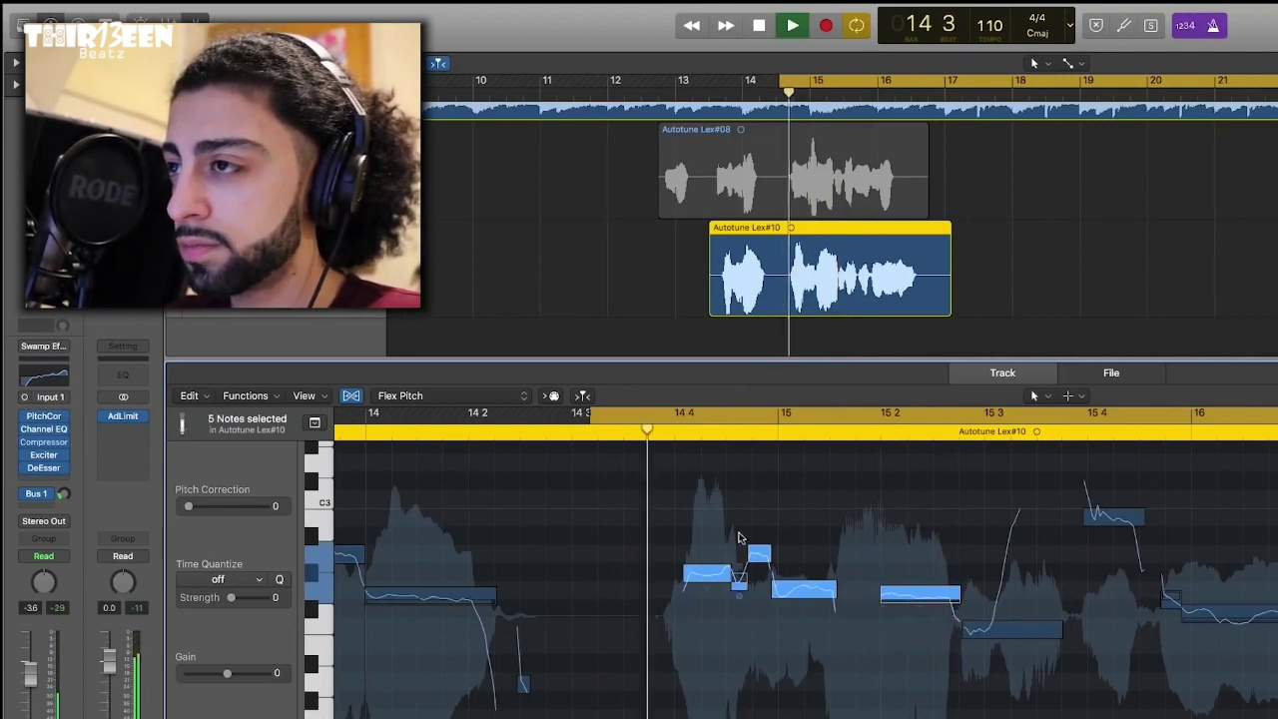
Try trimming the start of the note at bar 15 slightly past the barline and undo the edit.
click(747, 538)
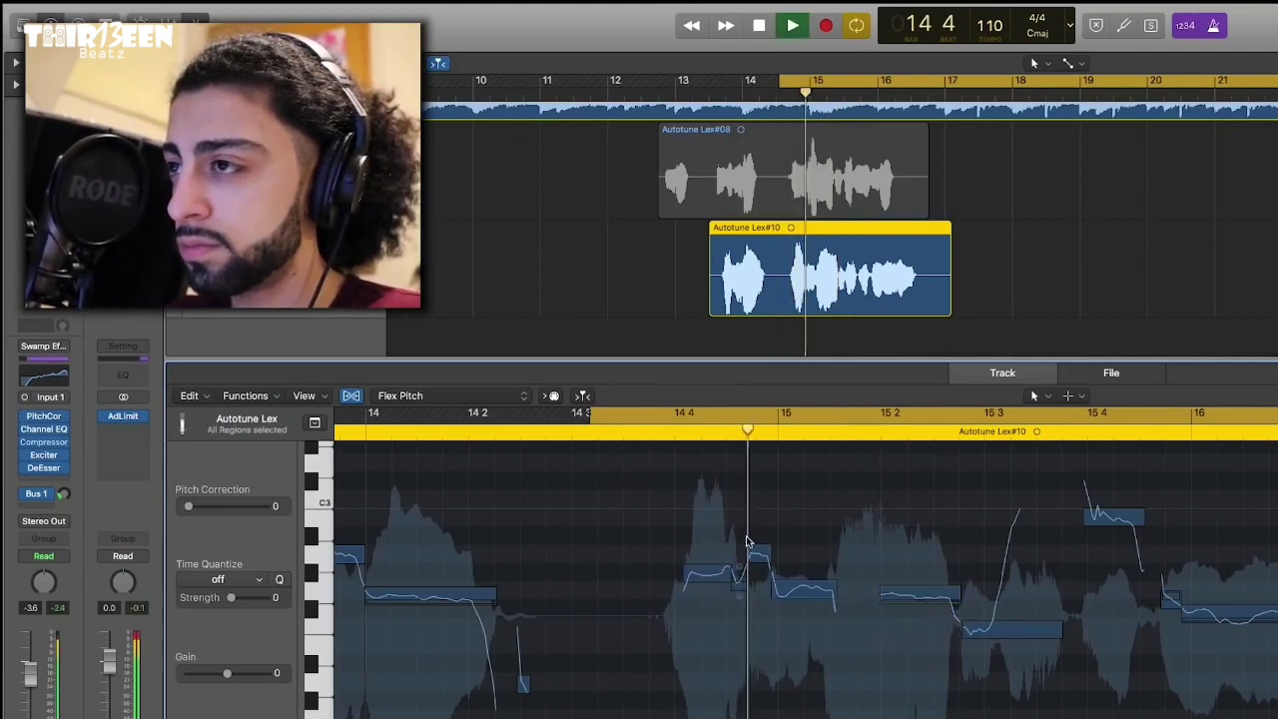
click(739, 576)
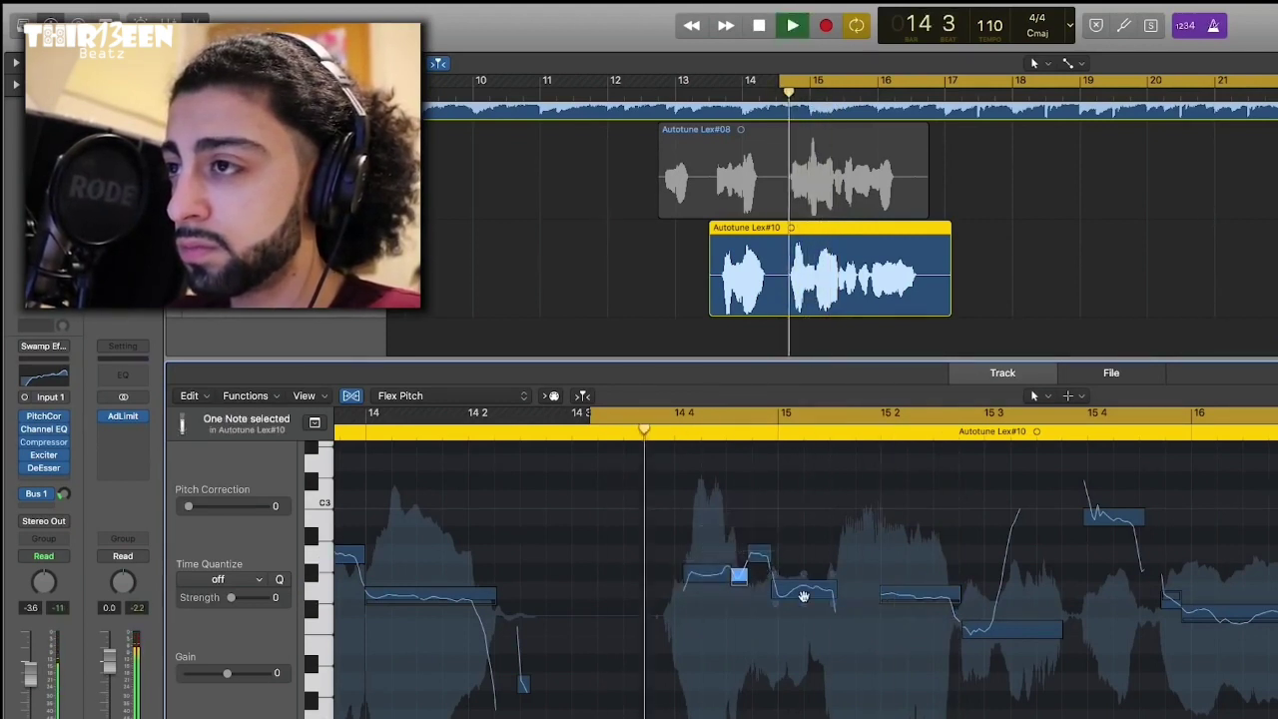
drag(775, 591, 786, 591)
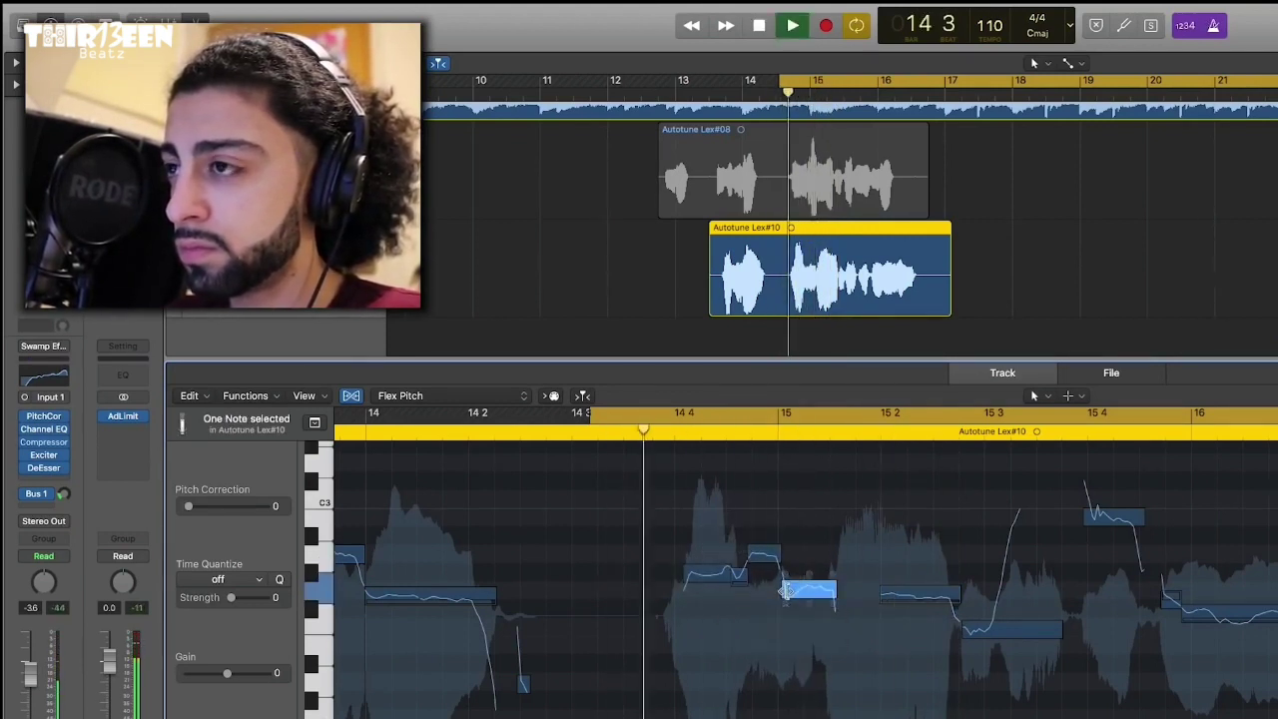
key(space)
key(super+z)
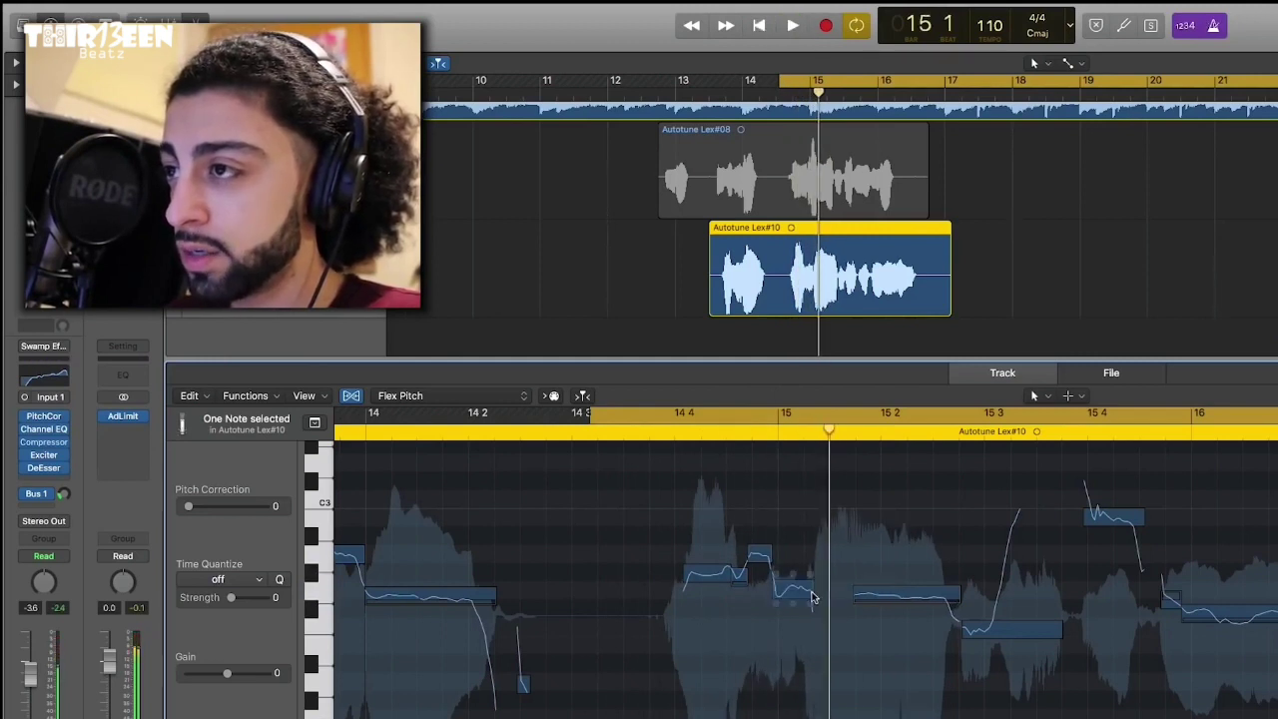
Extend the note before bar 15 beat 2 to start about midway between bar 15 and beat 2, and fine-tune its vibrato and pitch.
key(space)
drag(855, 596, 837, 597)
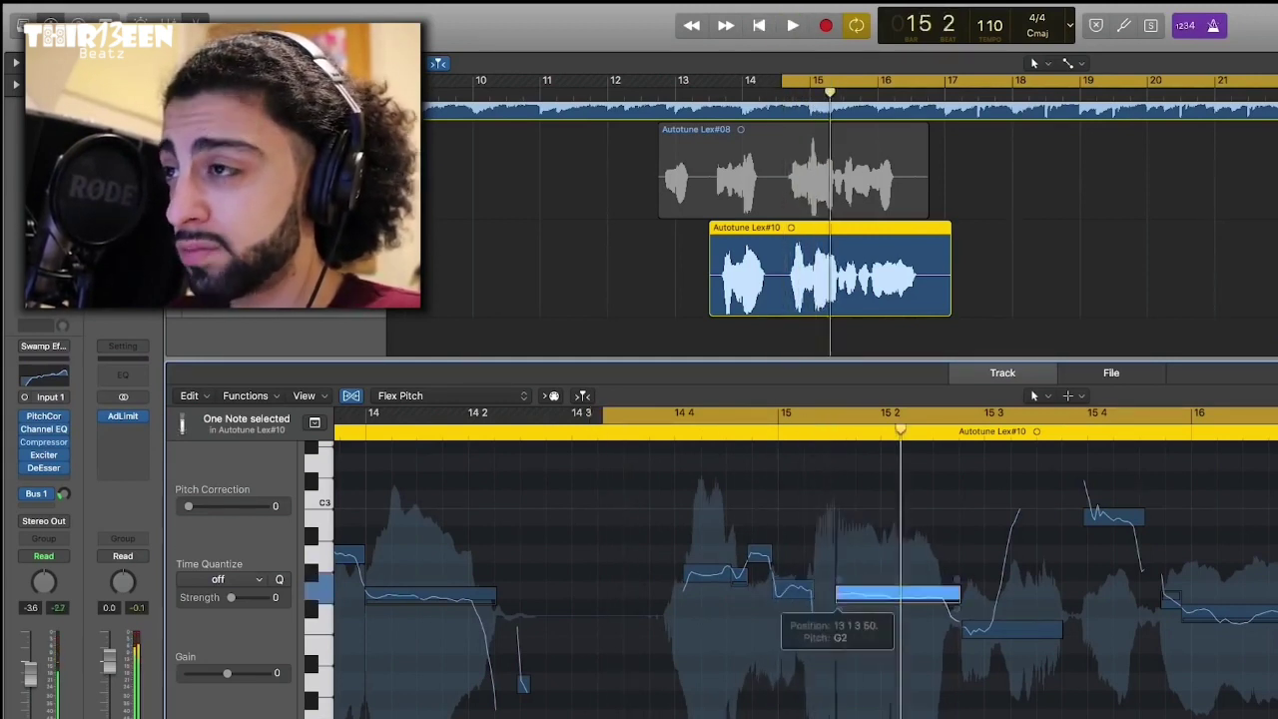
key(space)
drag(840, 599, 846, 598)
drag(902, 608, 902, 617)
drag(902, 578, 902, 574)
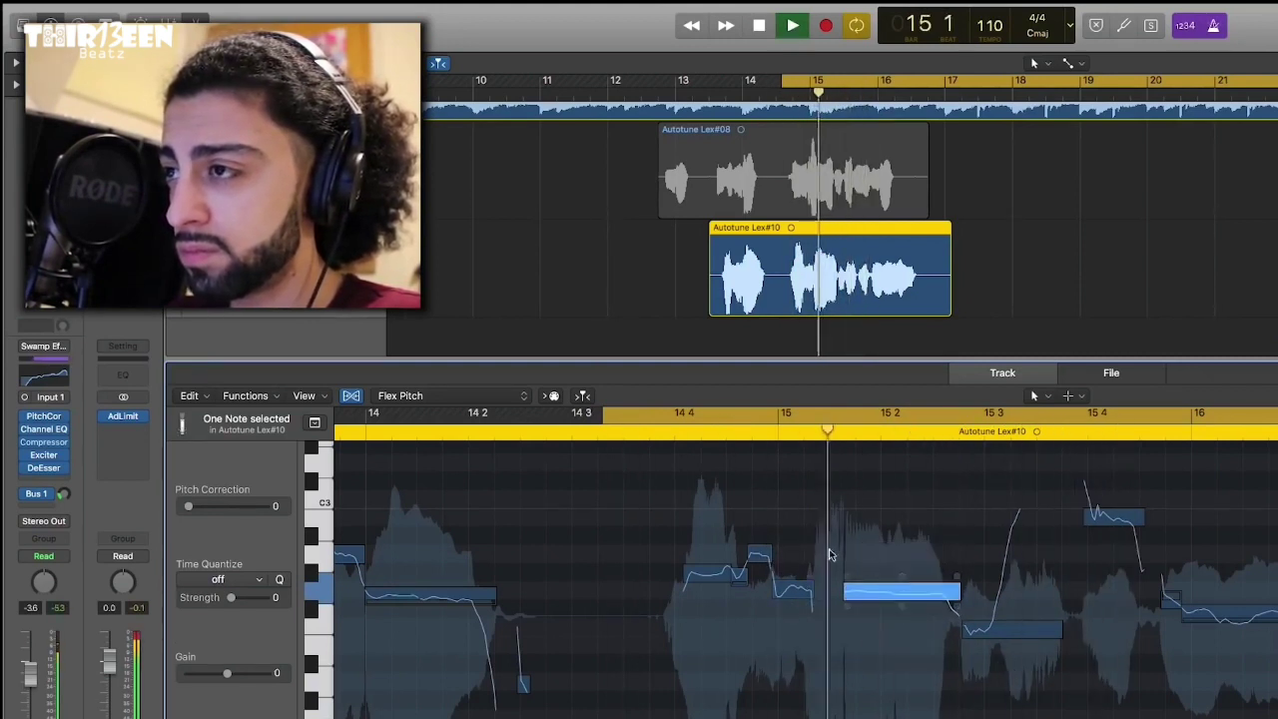
Raise the long note at bar 16 about two semitones and the short note just before it by less than one semitone.
scroll(829, 554, right, 5)
click(891, 517)
scroll(792, 630, right, 3)
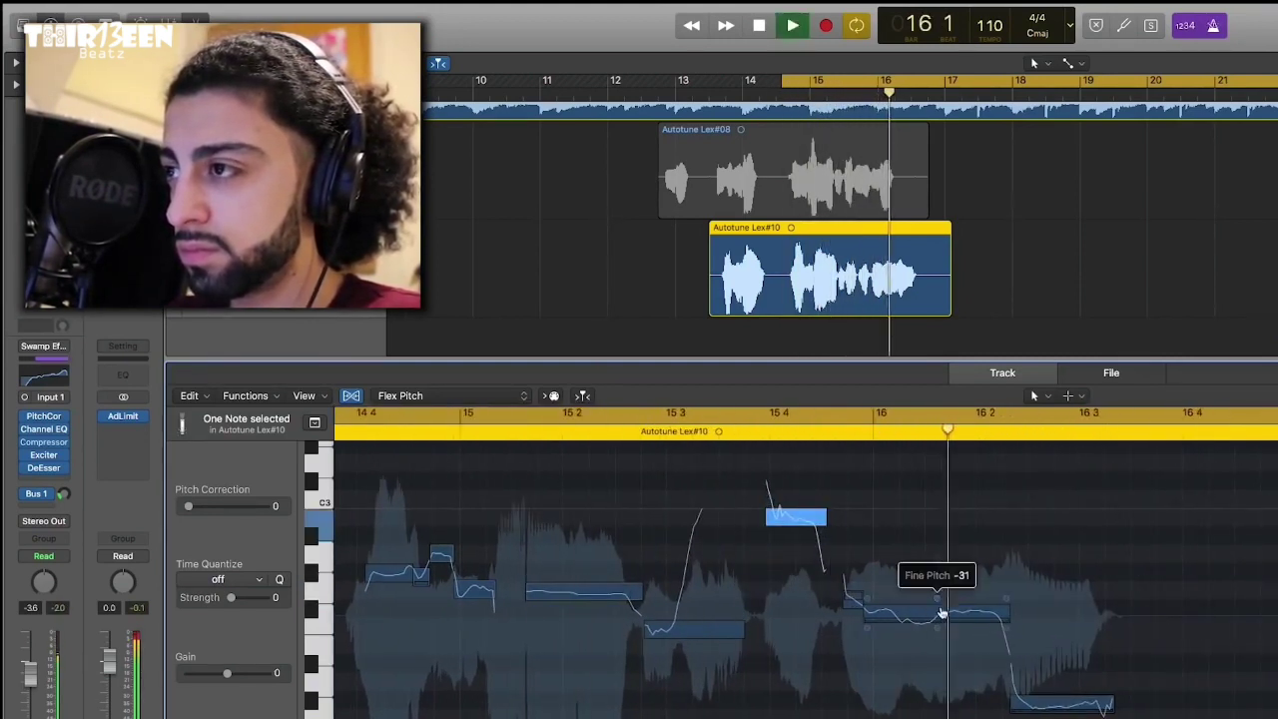
key(space)
drag(942, 613, 940, 562)
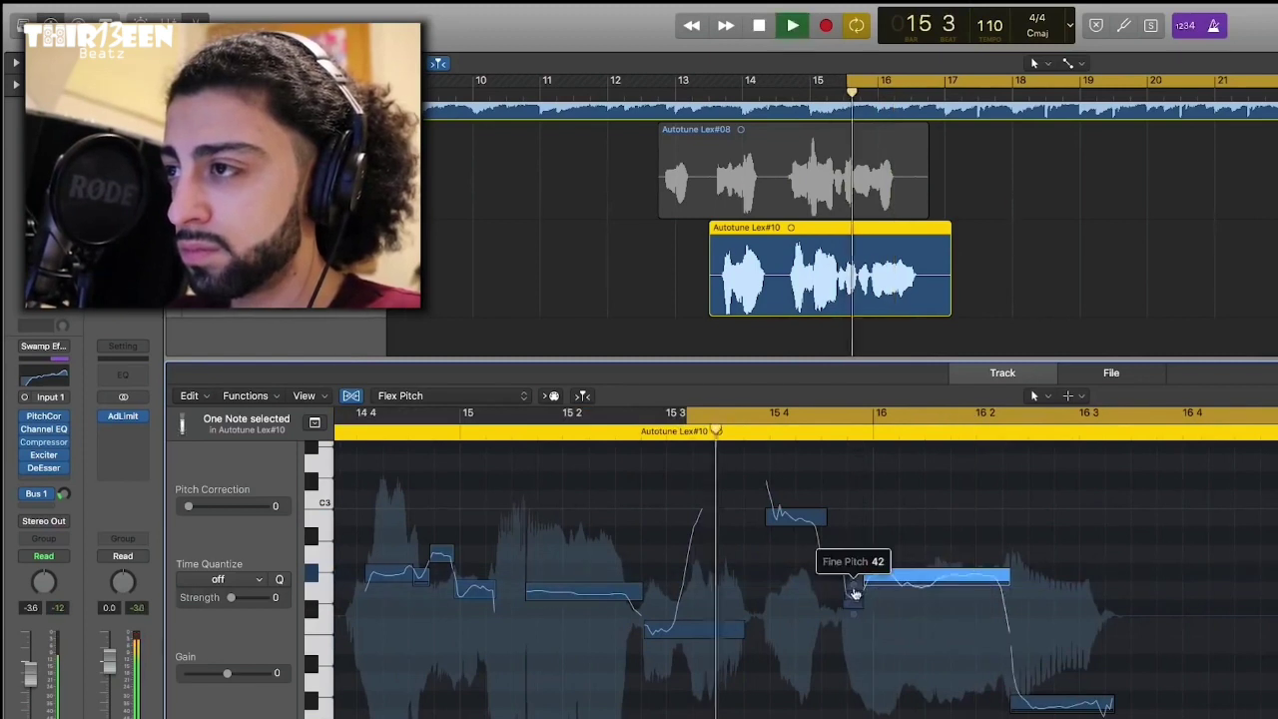
drag(853, 596, 853, 587)
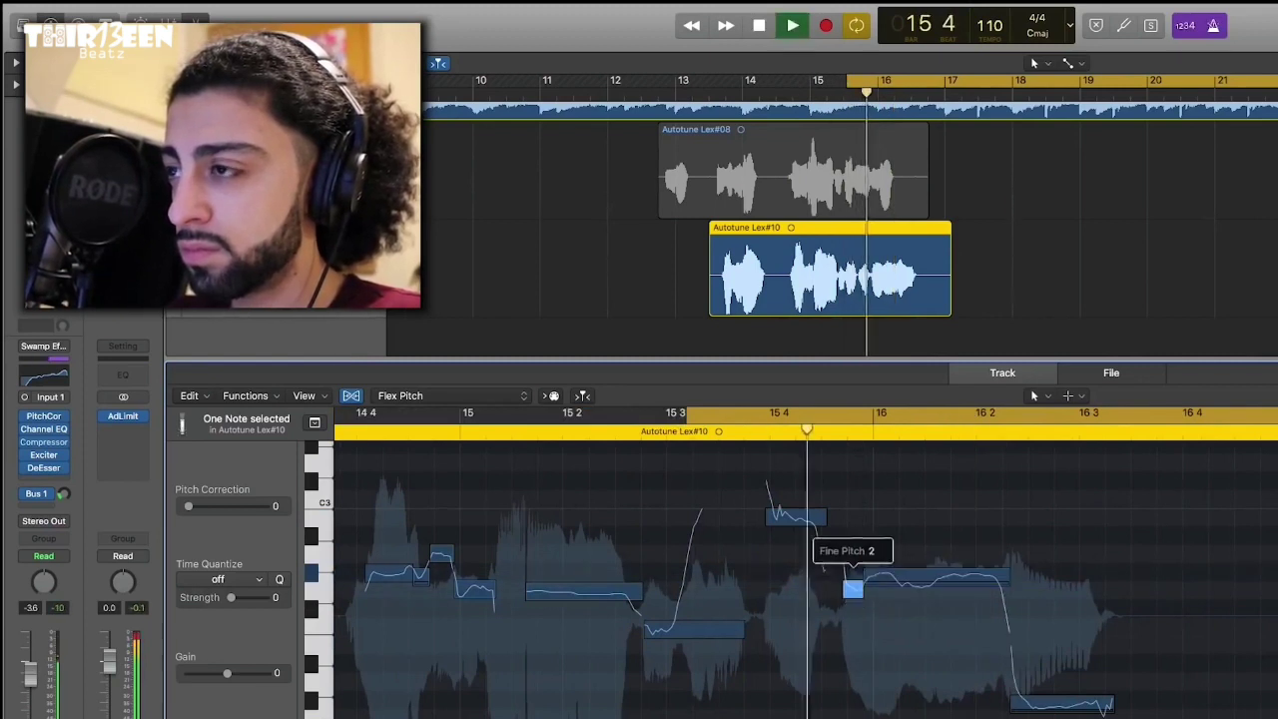
Raise the take's last note, just after bar 16 beat 2, about five semitones and play it back.
drag(1062, 621, 1062, 600)
key(space)
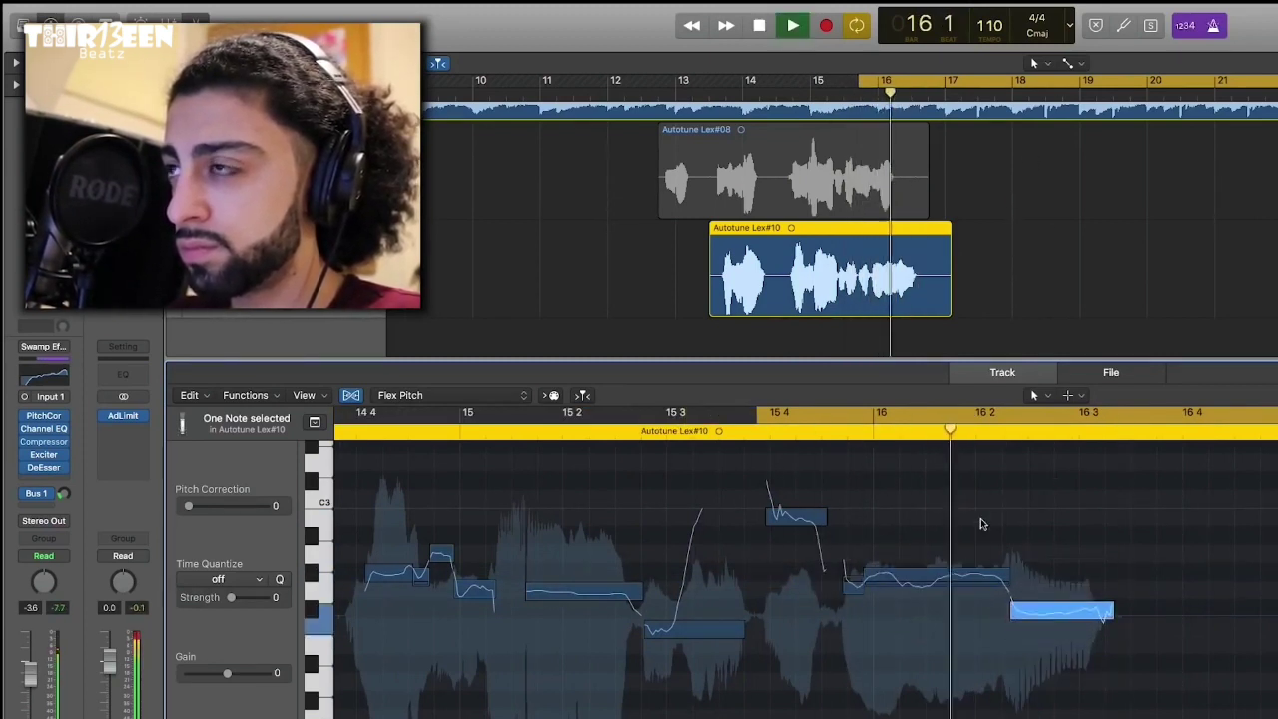
click(1010, 565)
key(space)
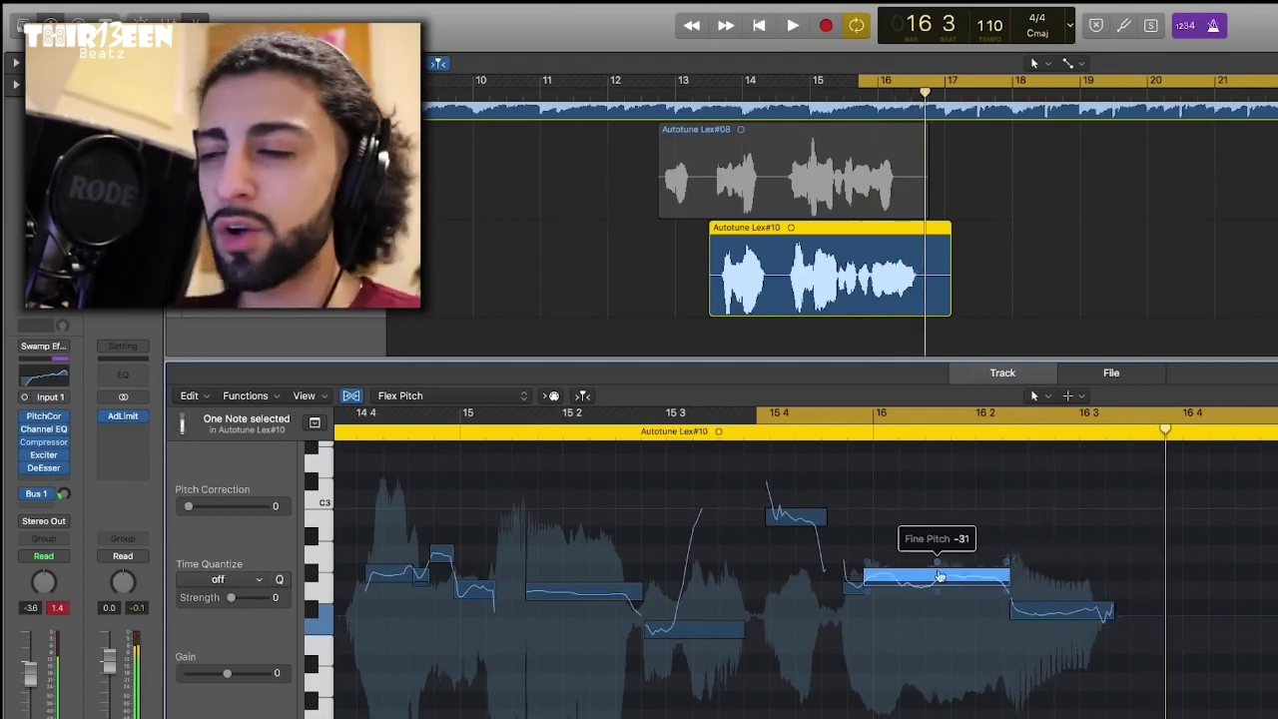
Move the eight-bar cycle range to start between bar 13 beats 3 and 4, just before the take's first note, and play back the take.
key(super+Left)
key(super+Left)
key(super+Left)
key(super+Left)
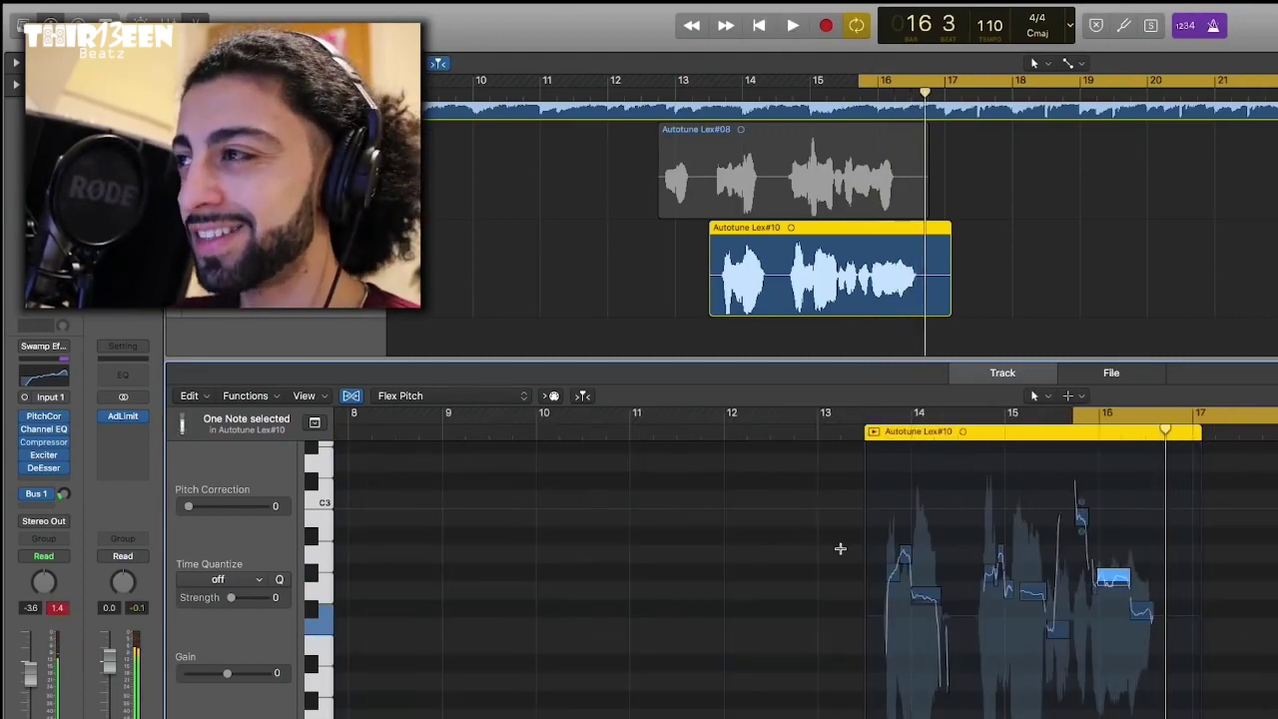
drag(1077, 420, 933, 446)
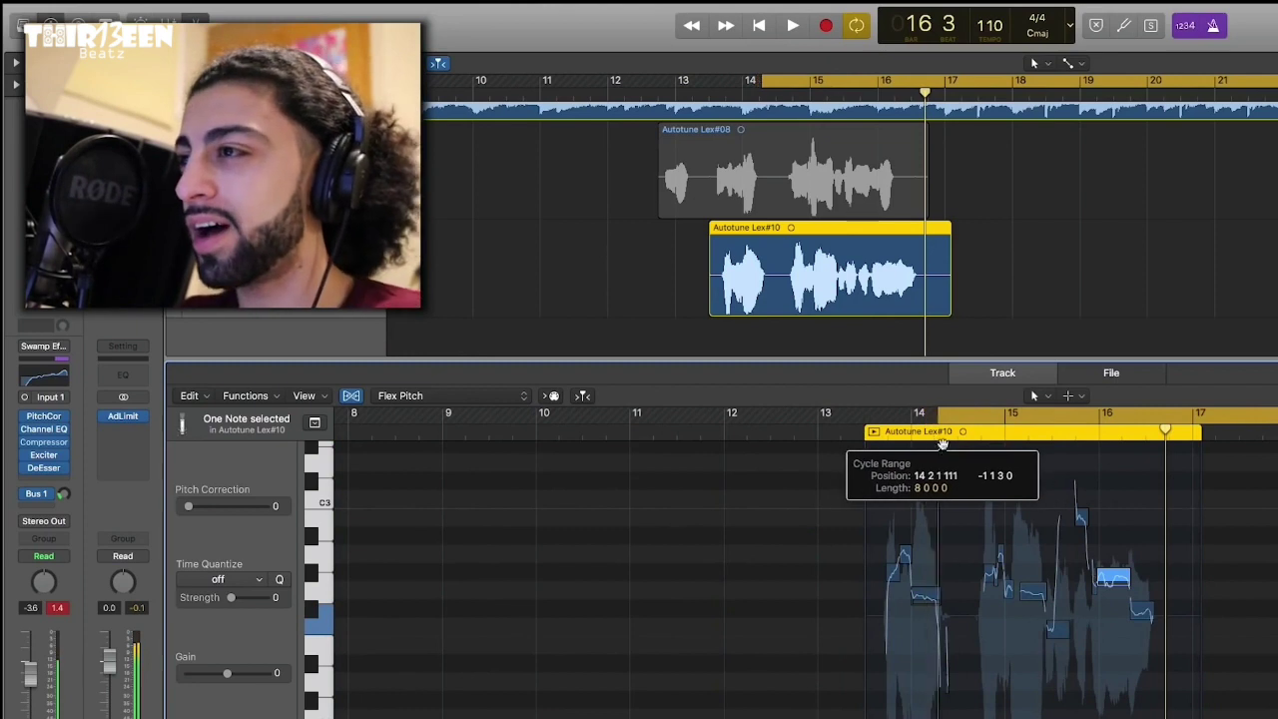
key(super+Right)
key(super+Right)
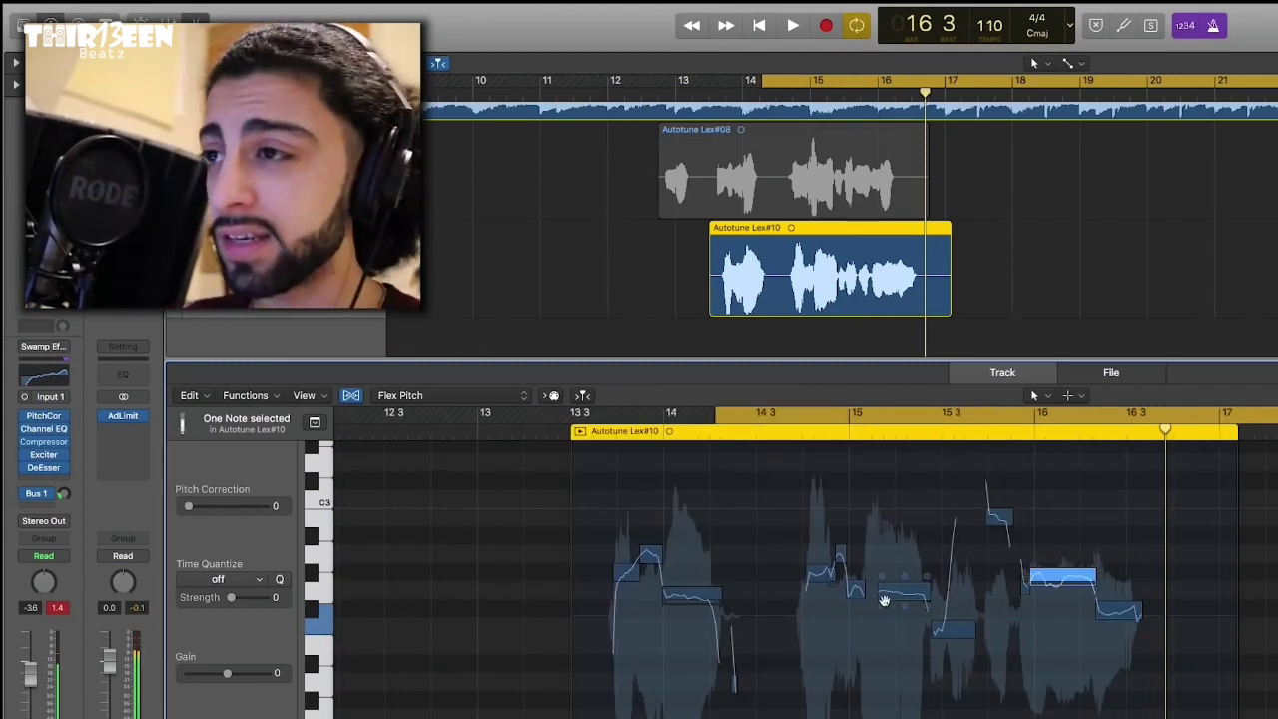
drag(861, 419, 745, 429)
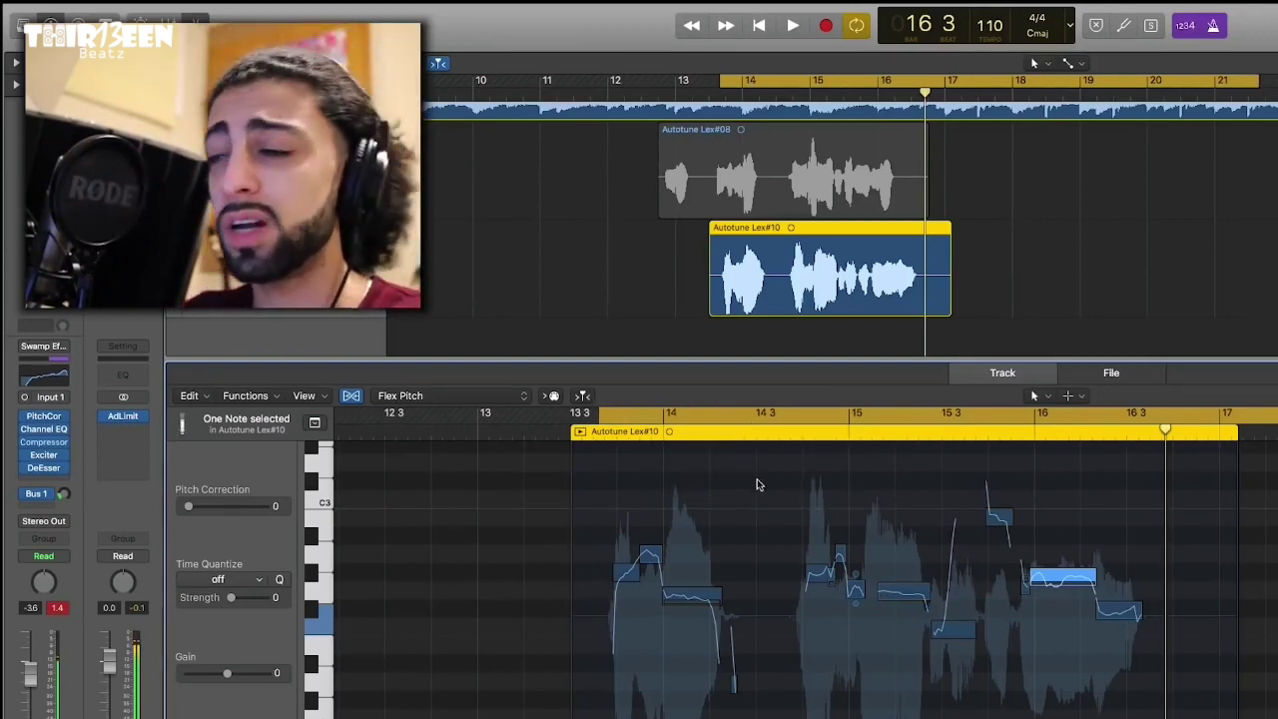
drag(737, 421, 725, 417)
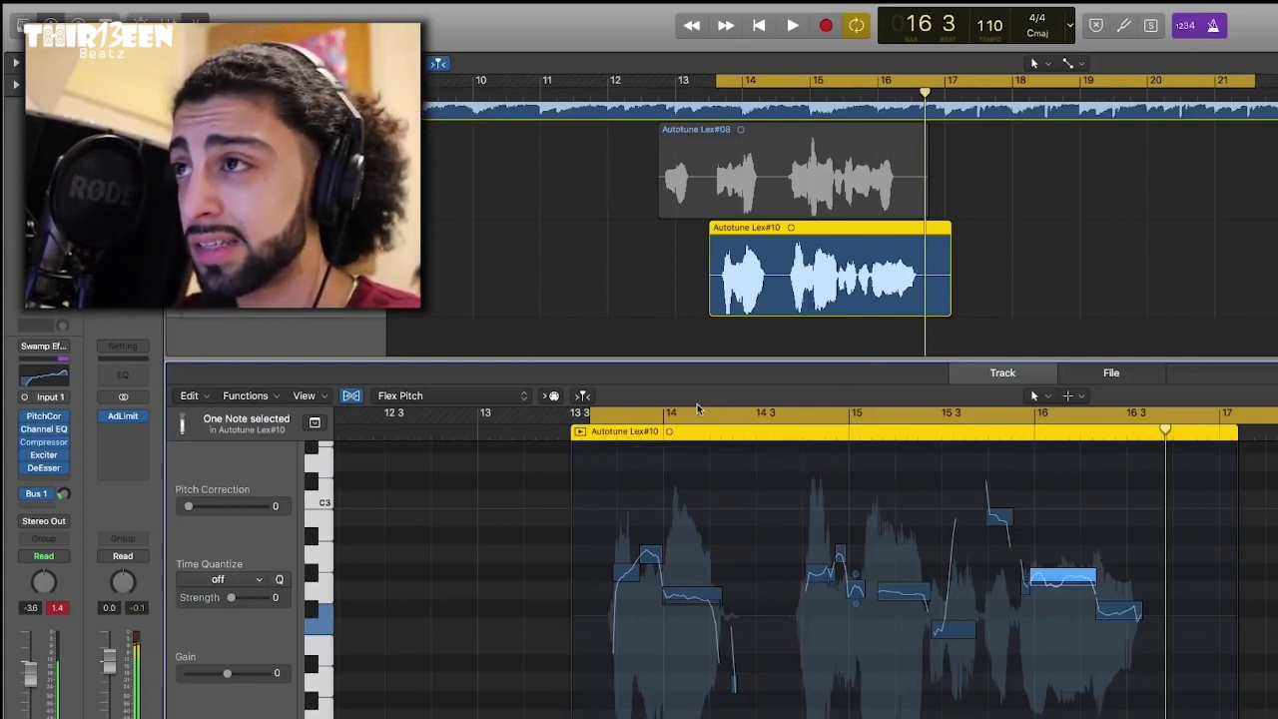
key(space)
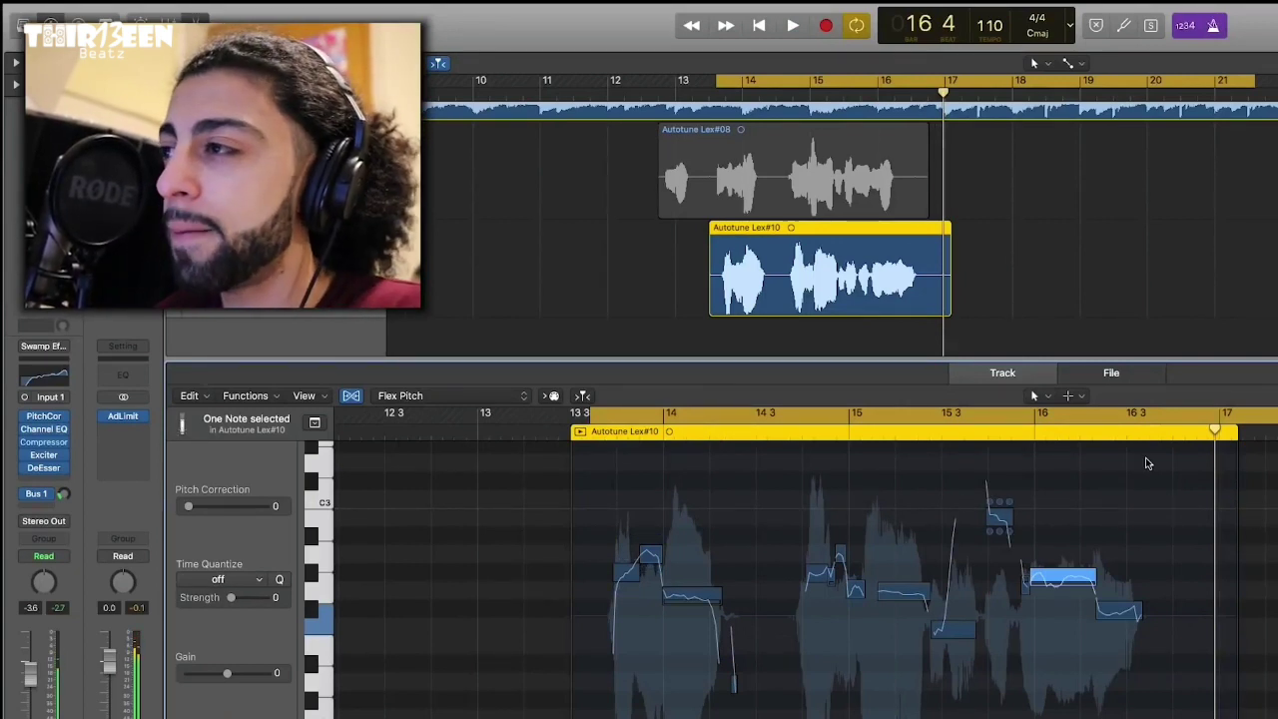
Set all 14 notes of the take to their original pitch and play it back for comparison.
drag(1200, 470, 615, 706)
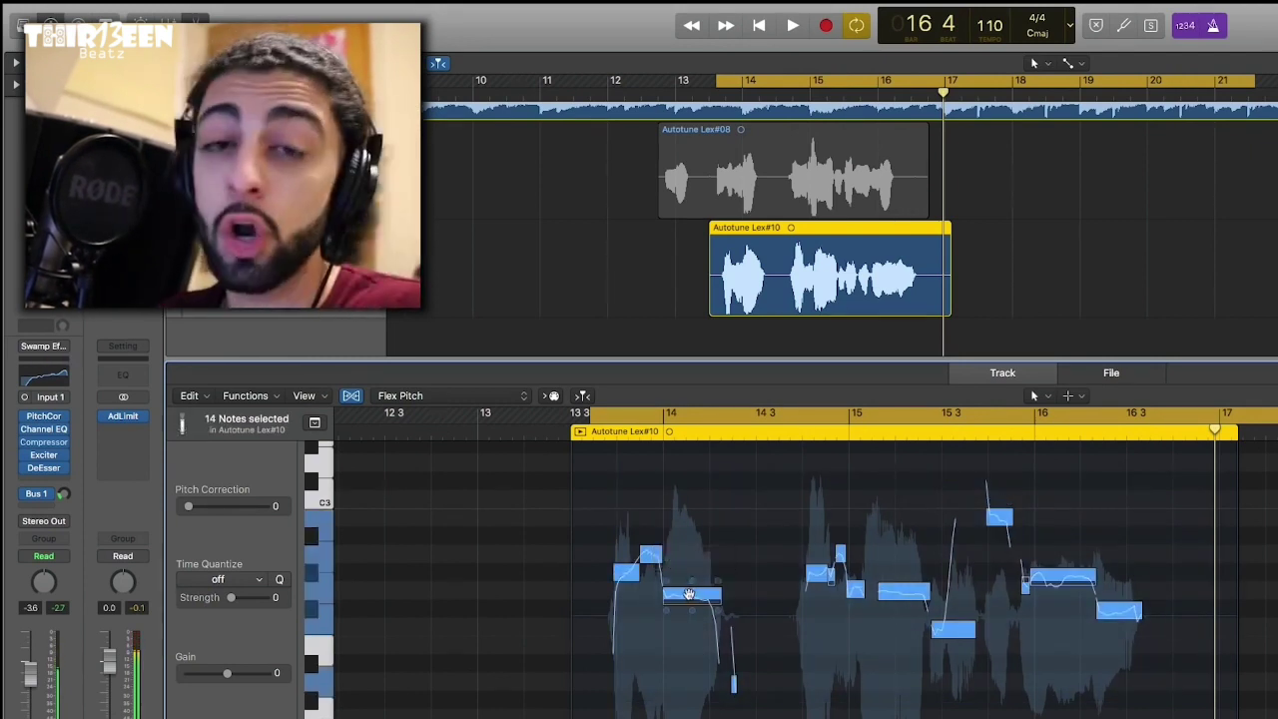
right_click(690, 596)
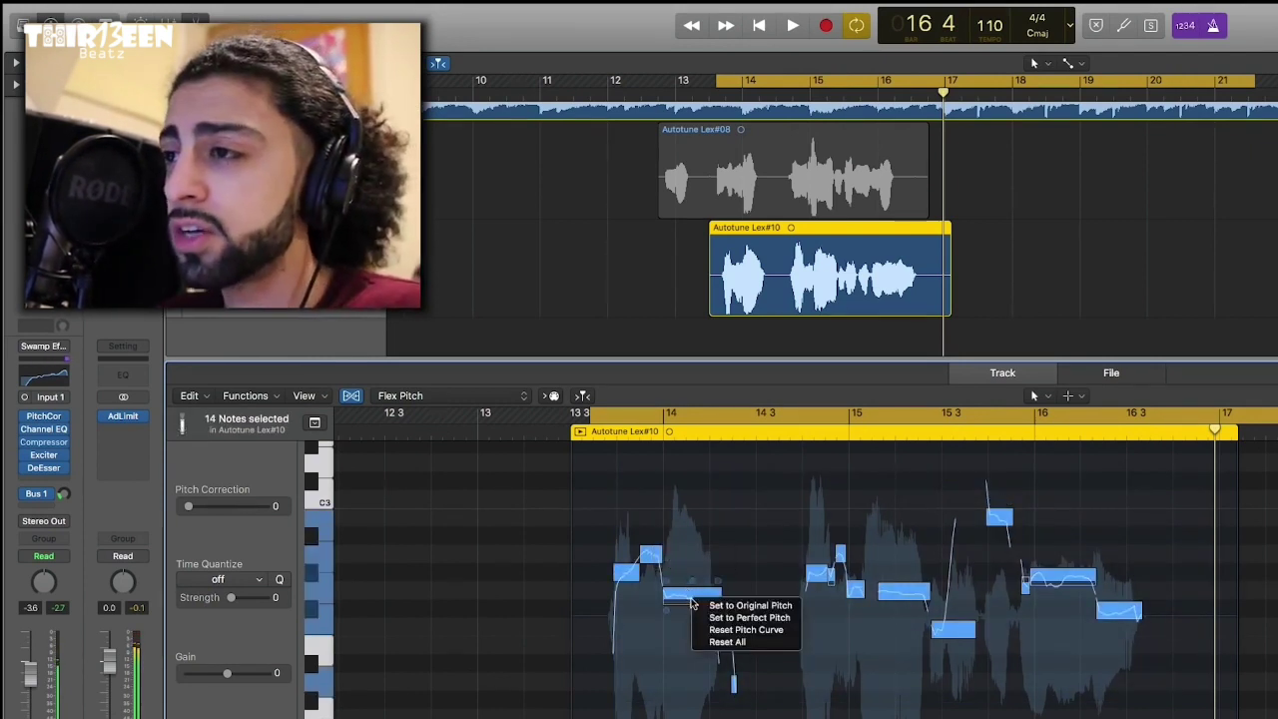
click(751, 606)
key(shift+space)
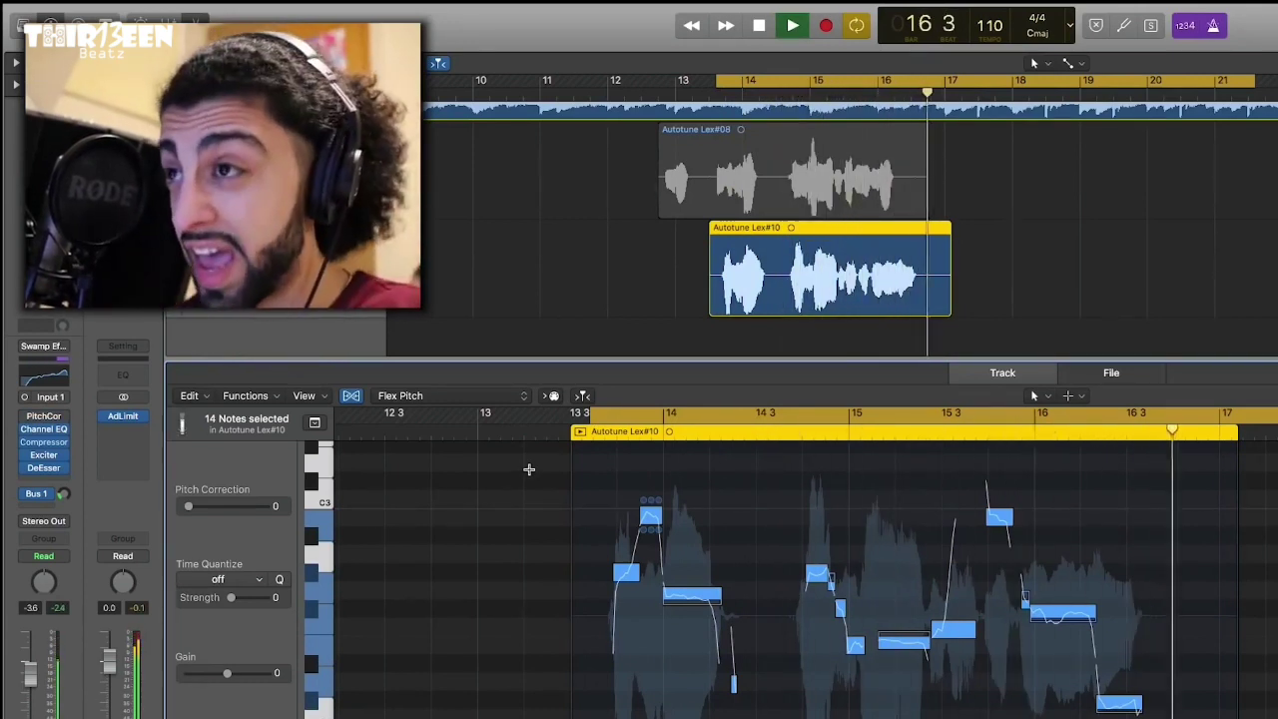
key(space)
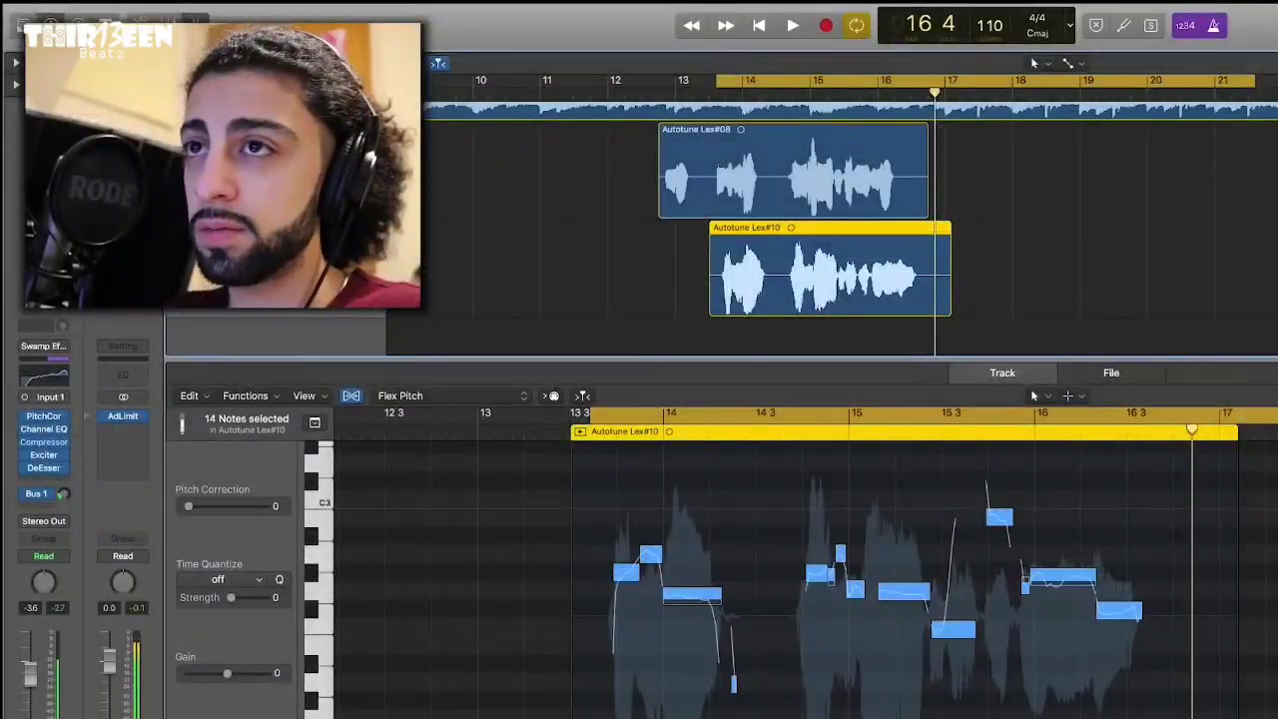
Play back the Autotune Lex#08 take on its own and turn off its solo.
key(space)
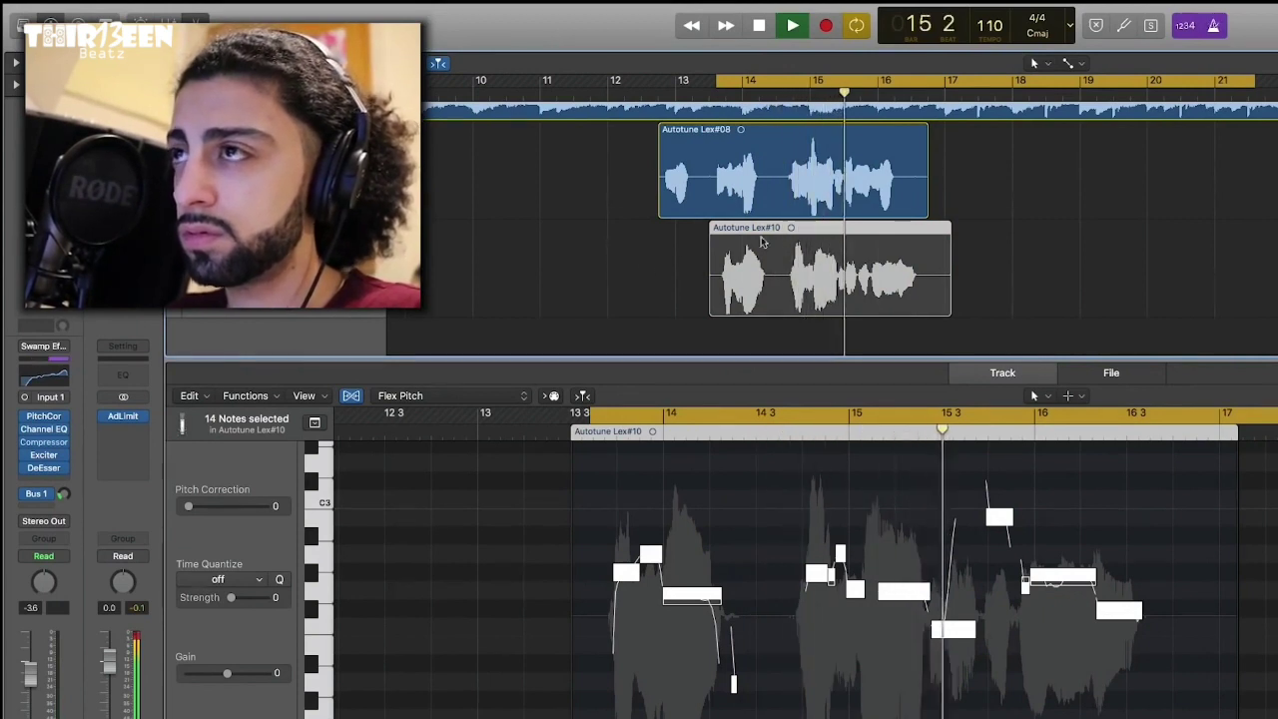
key(space)
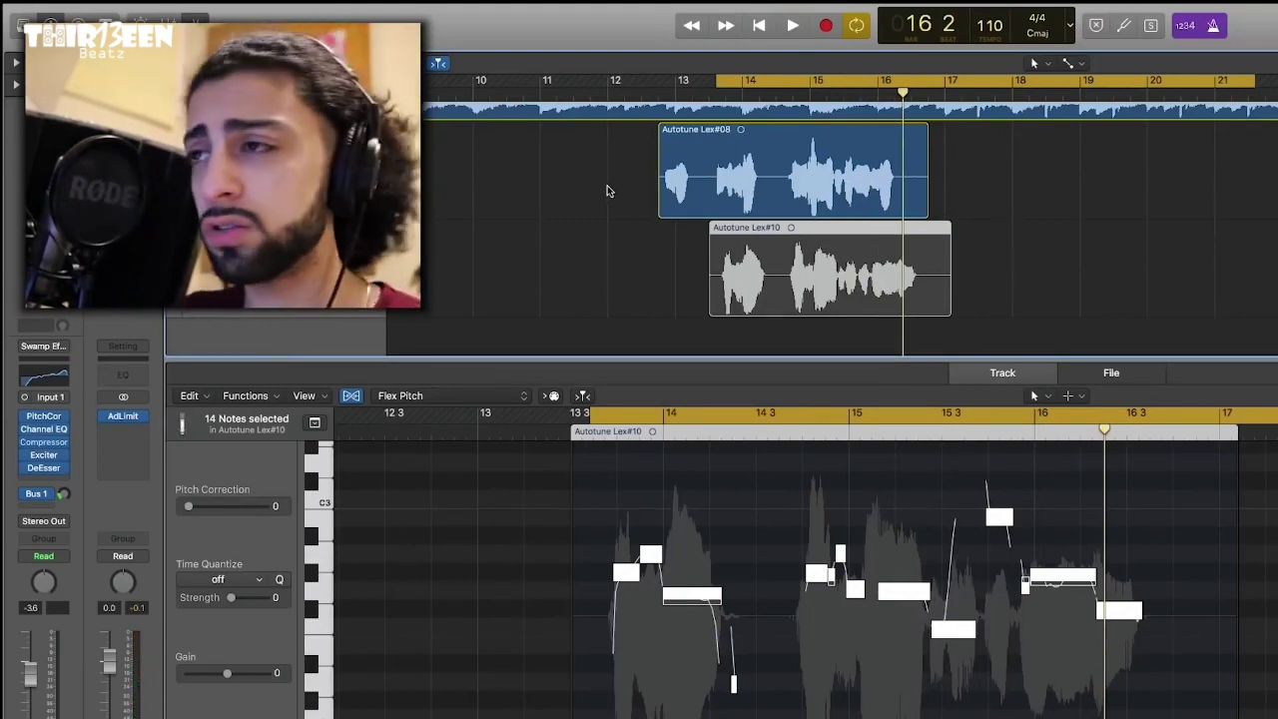
key(s)
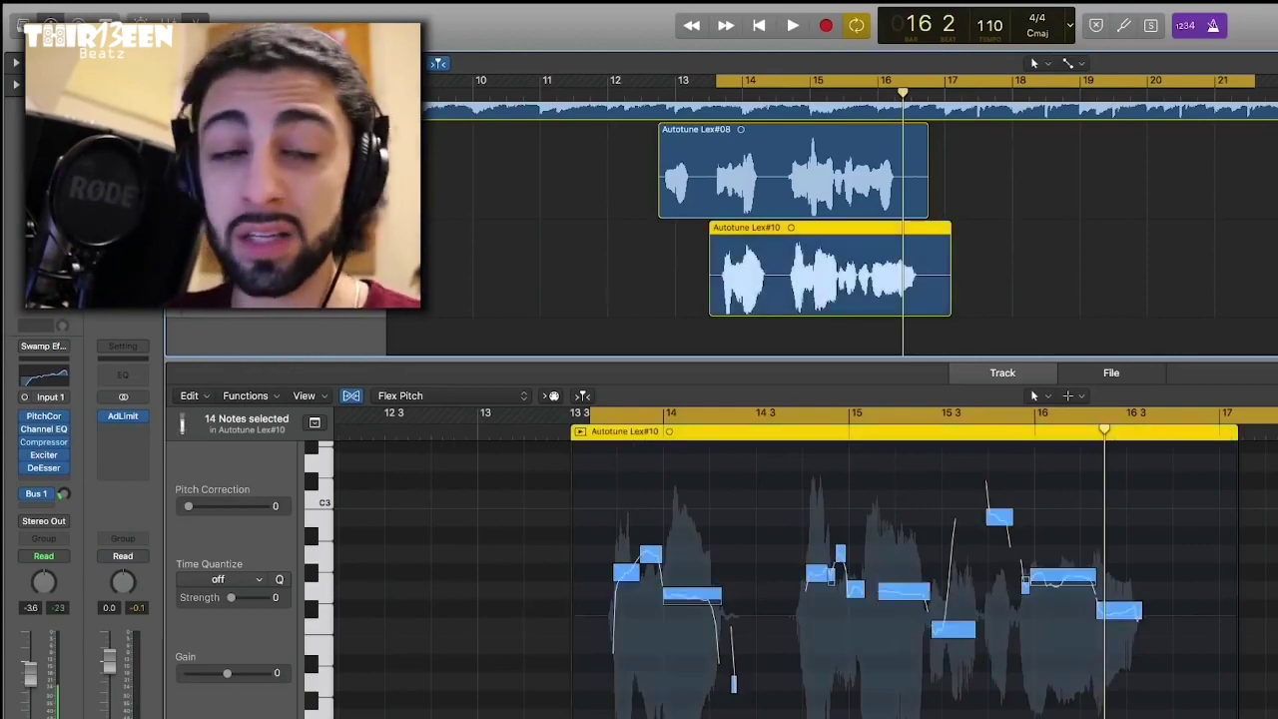